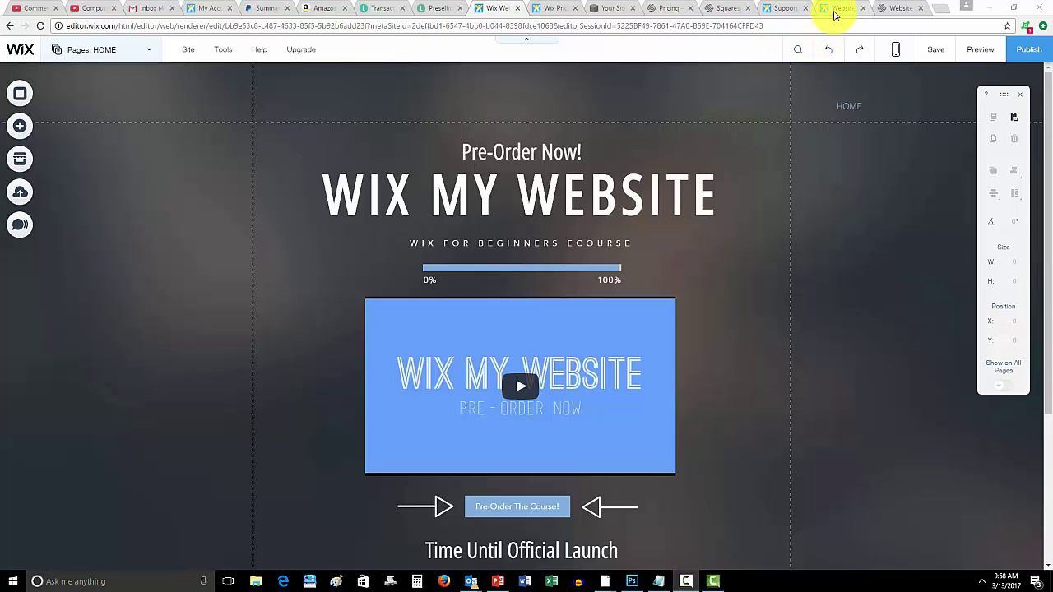
Browse the Wix template gallery and filter it to NEW! templates like Coworking Space and Success Coach
left_click(838, 10)
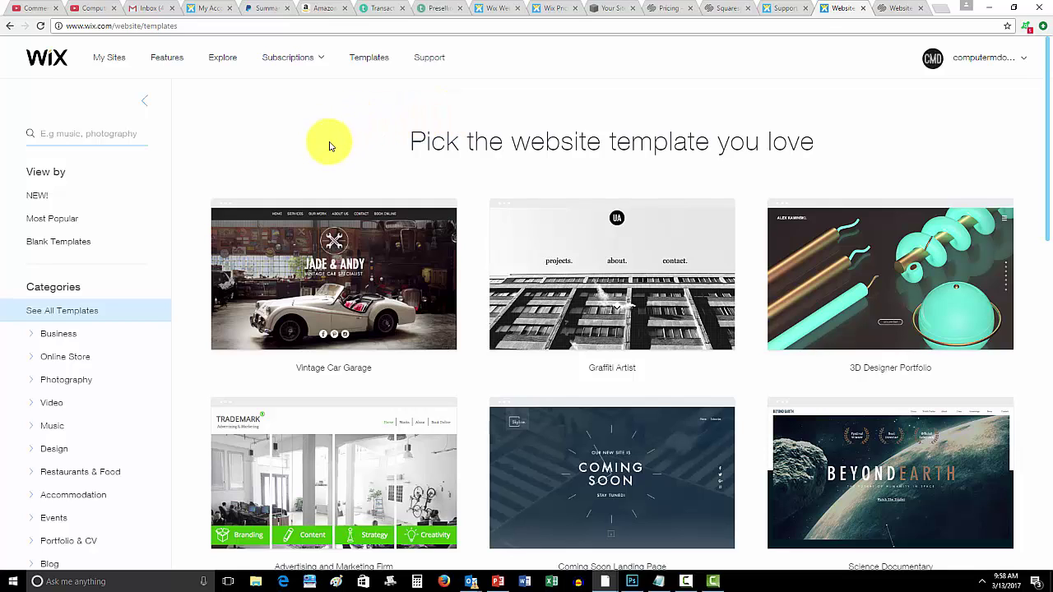
scroll(131, 284, "down", 2)
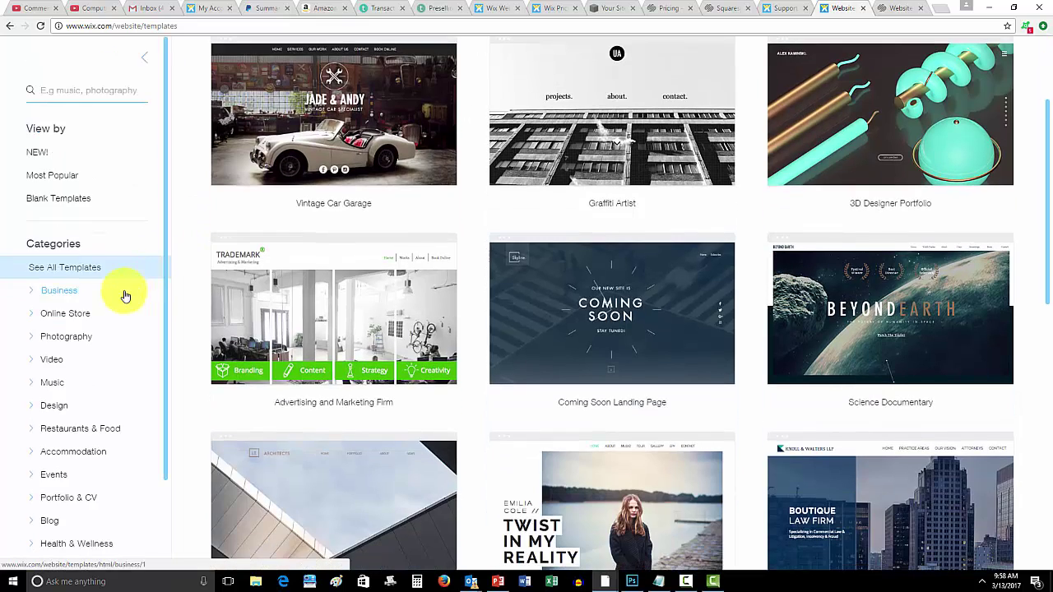
scroll(108, 325, "down", 2)
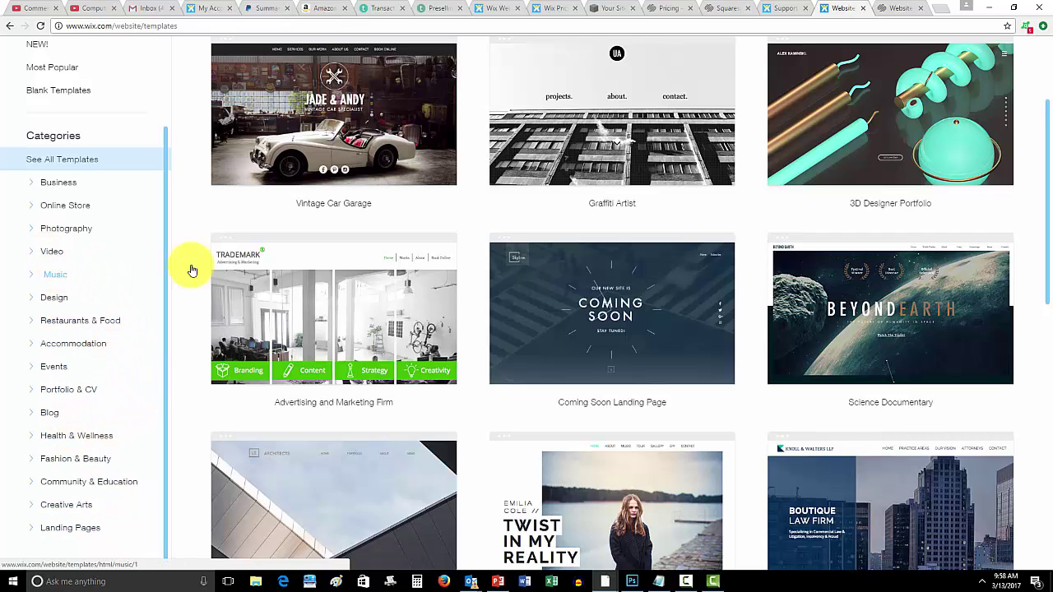
scroll(653, 247, "up", 2)
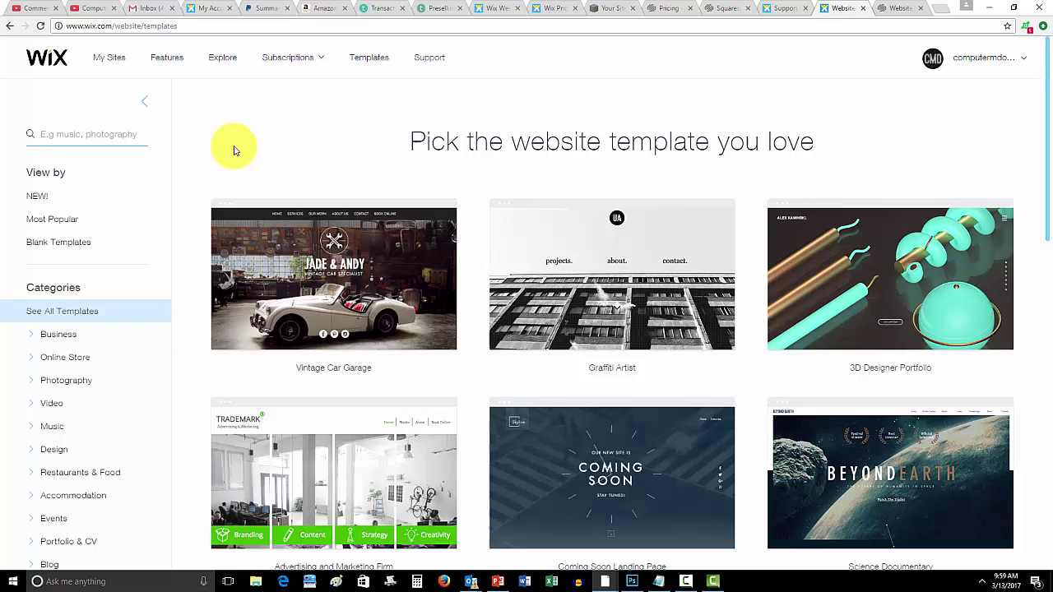
scroll(219, 148, "down", 1)
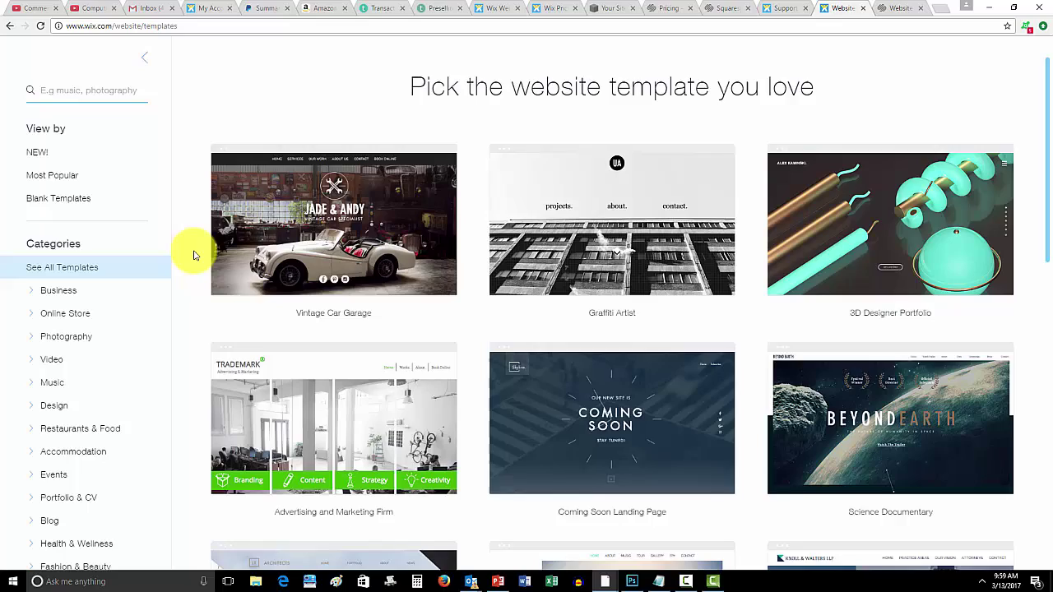
scroll(195, 256, "down", 3)
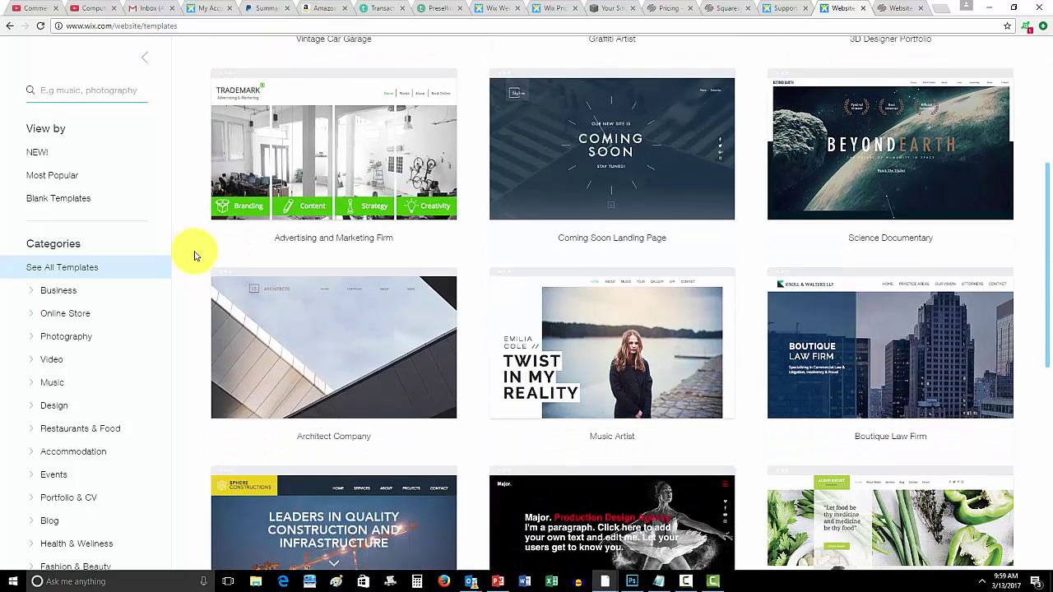
scroll(195, 256, "down", 1)
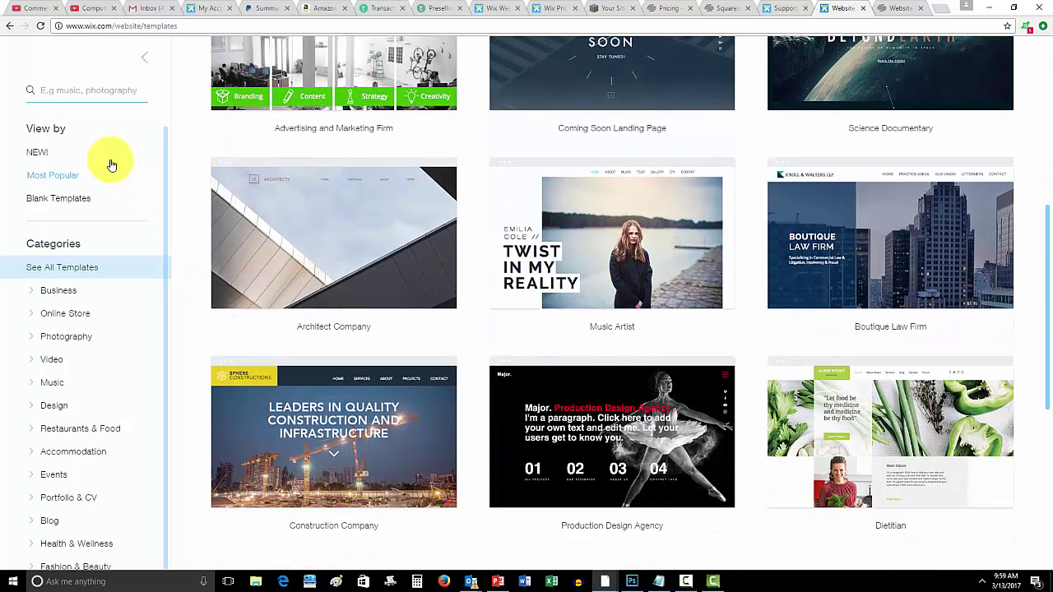
left_click(56, 159)
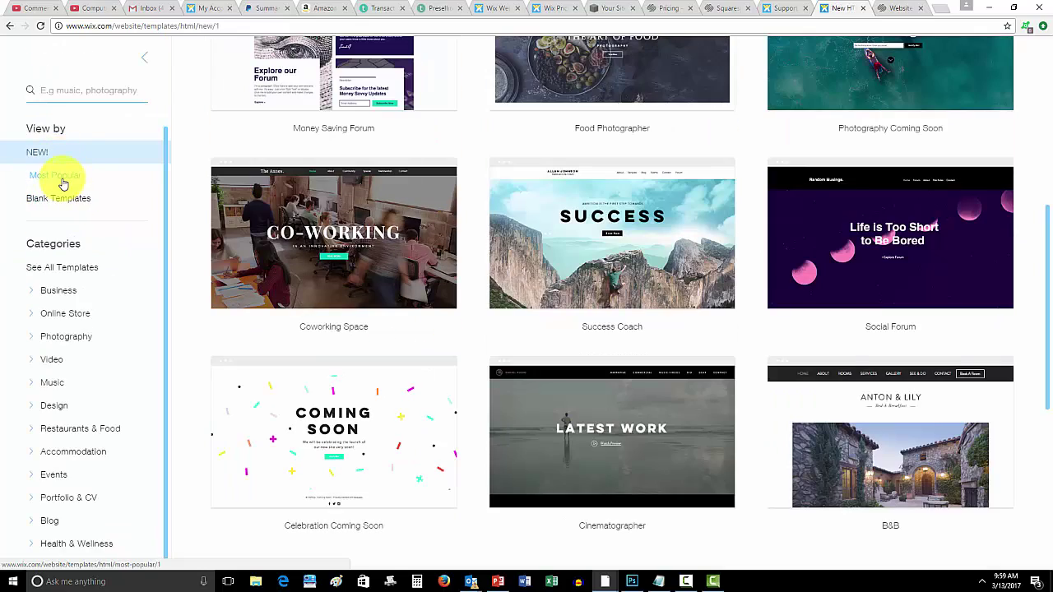
Filter the gallery to Most Popular, led by Vintage Car Garage, The Artist and The Consultant
left_click(61, 178)
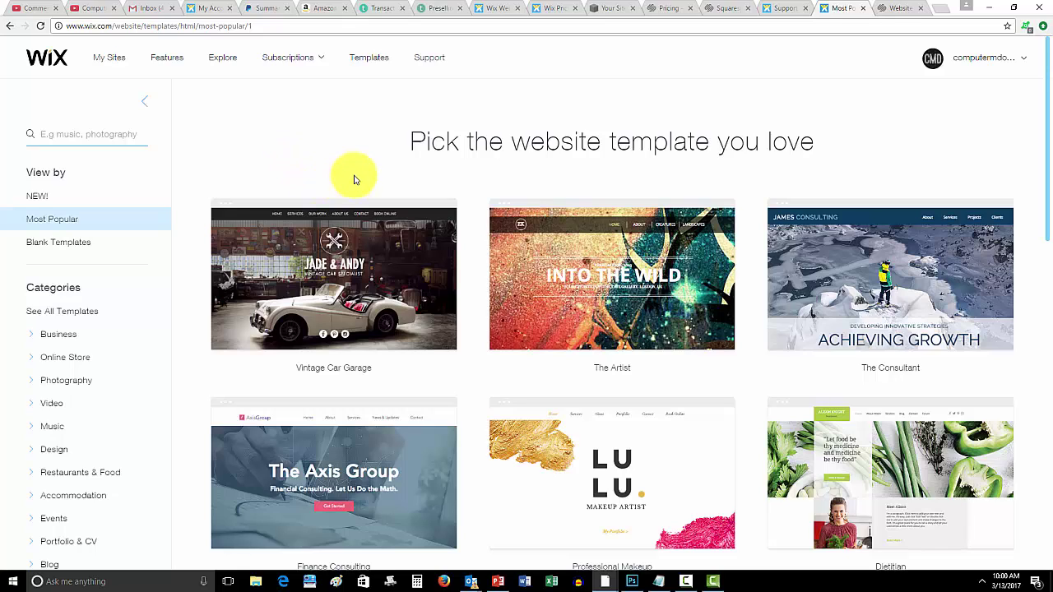
mouse_move(369, 268)
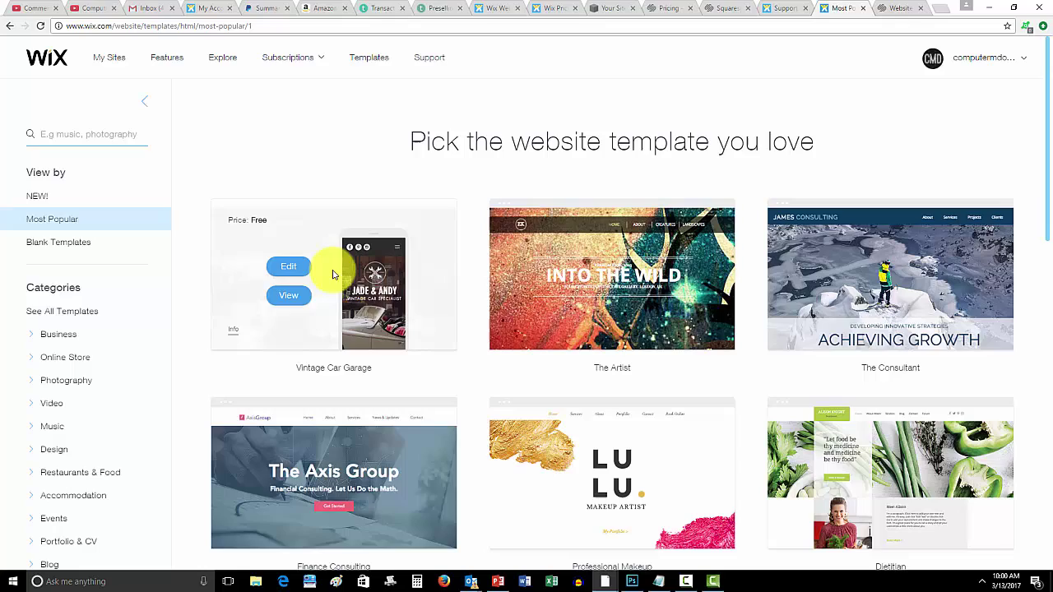
left_click(288, 296)
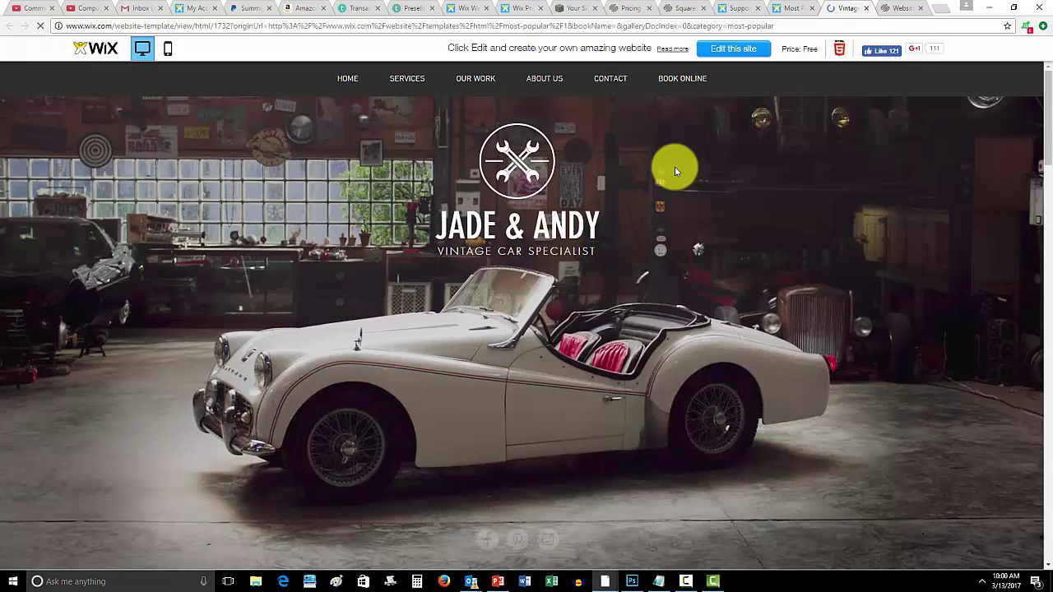
scroll(676, 171, "down", 8)
scroll(677, 172, "down", 10)
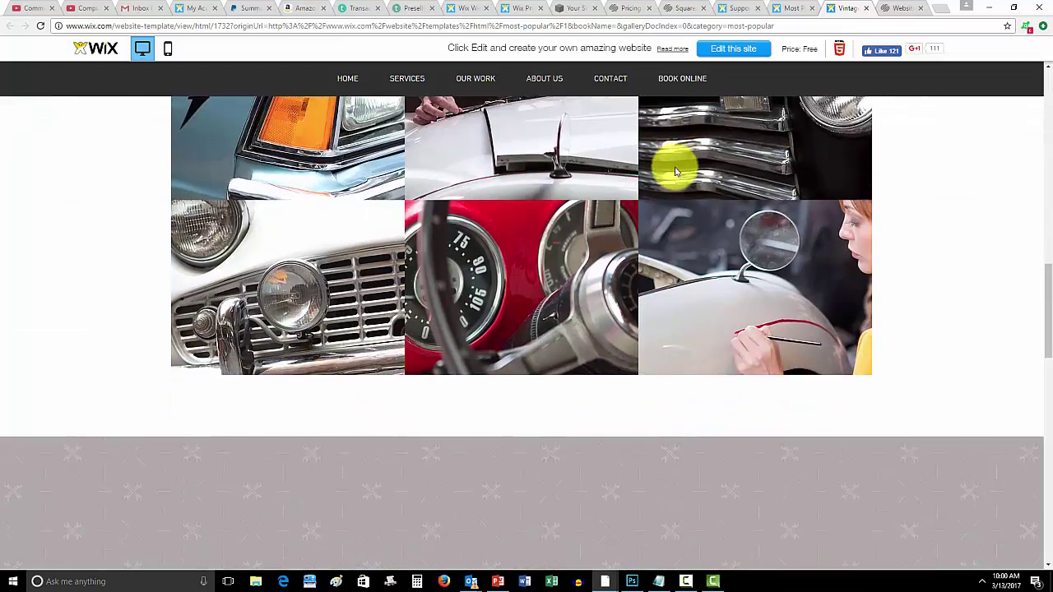
scroll(676, 171, "down", 10)
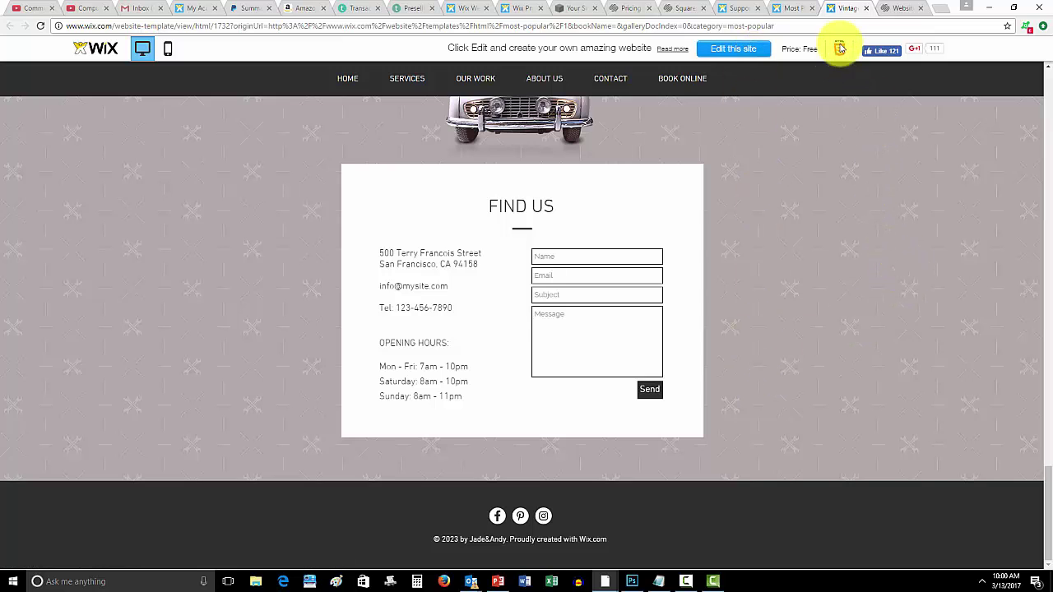
left_click(866, 8)
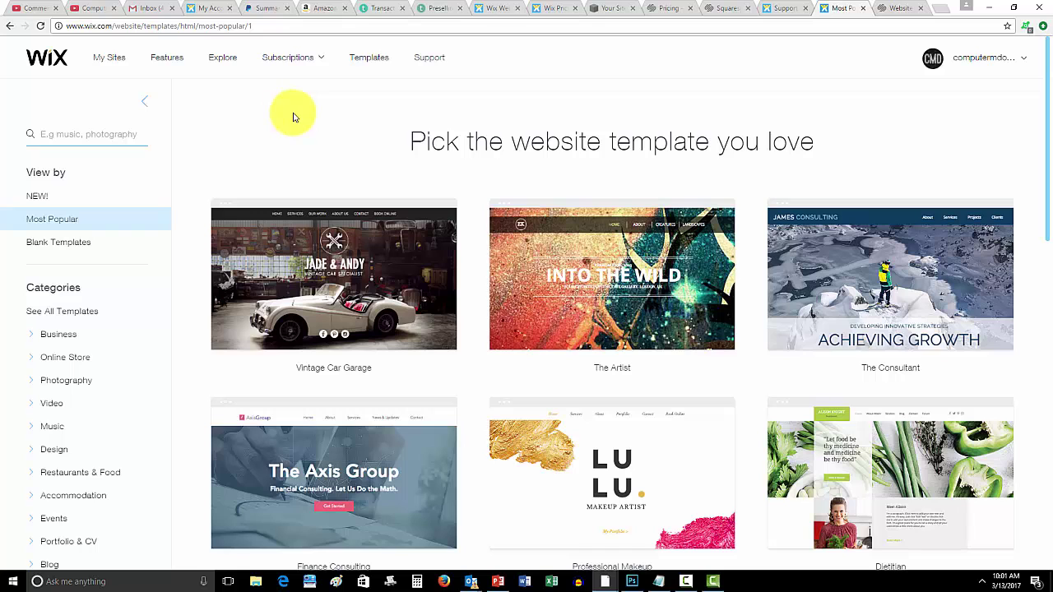
Scroll through the Squarespace template designs, starting from Bedford, Skye and Horizon, and return to the top
left_click(893, 8)
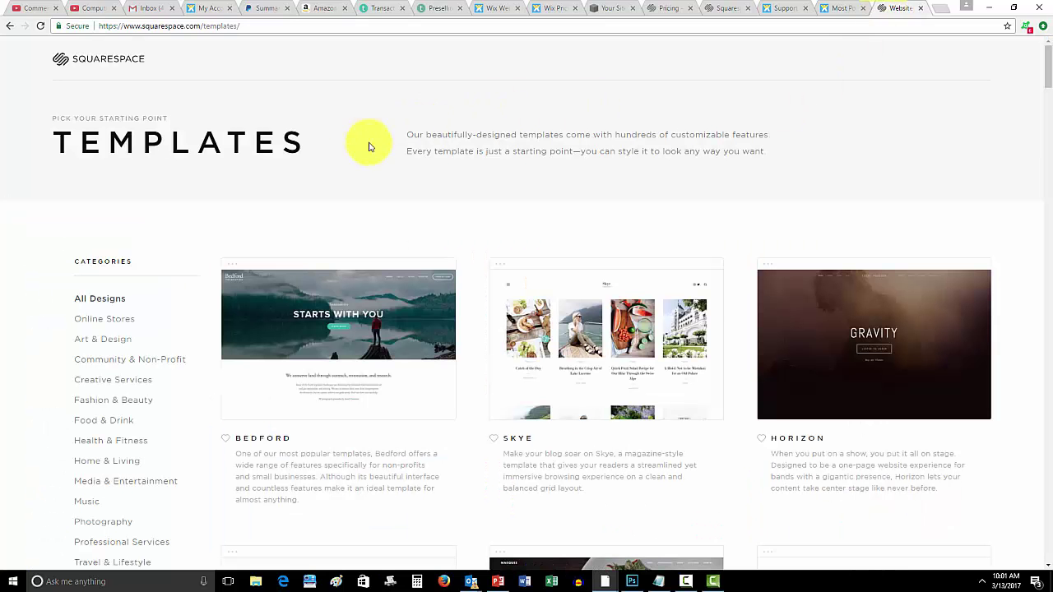
scroll(306, 148, "down", 2)
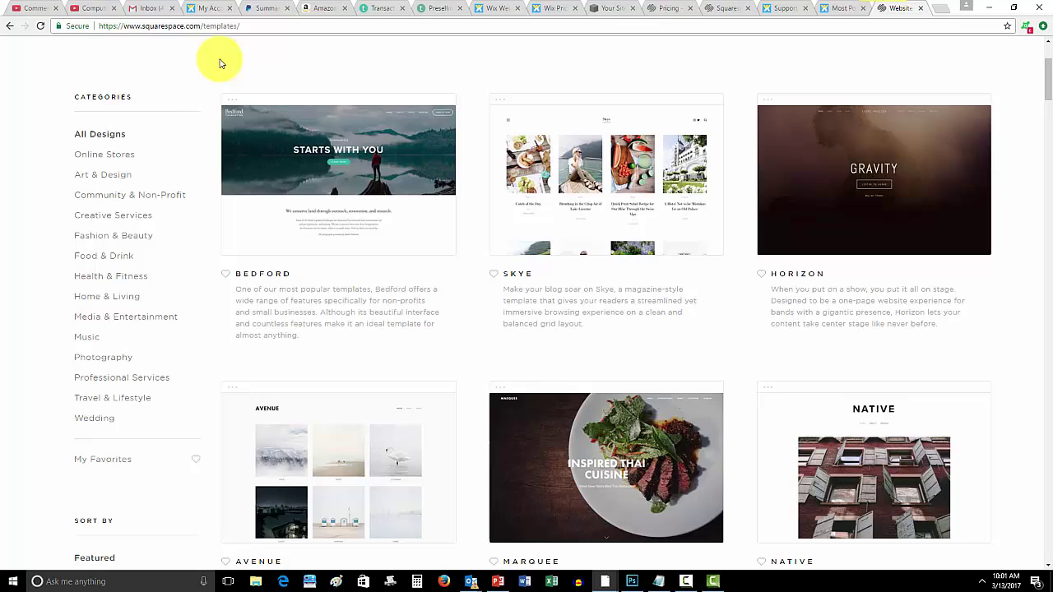
scroll(783, 417, "down", 5)
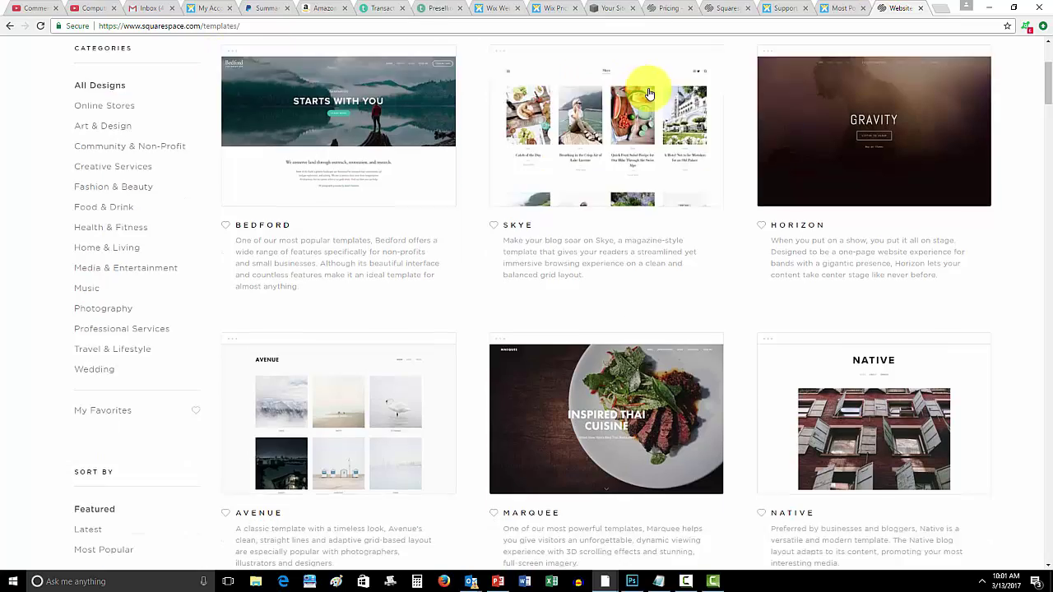
scroll(739, 437, "down", 5)
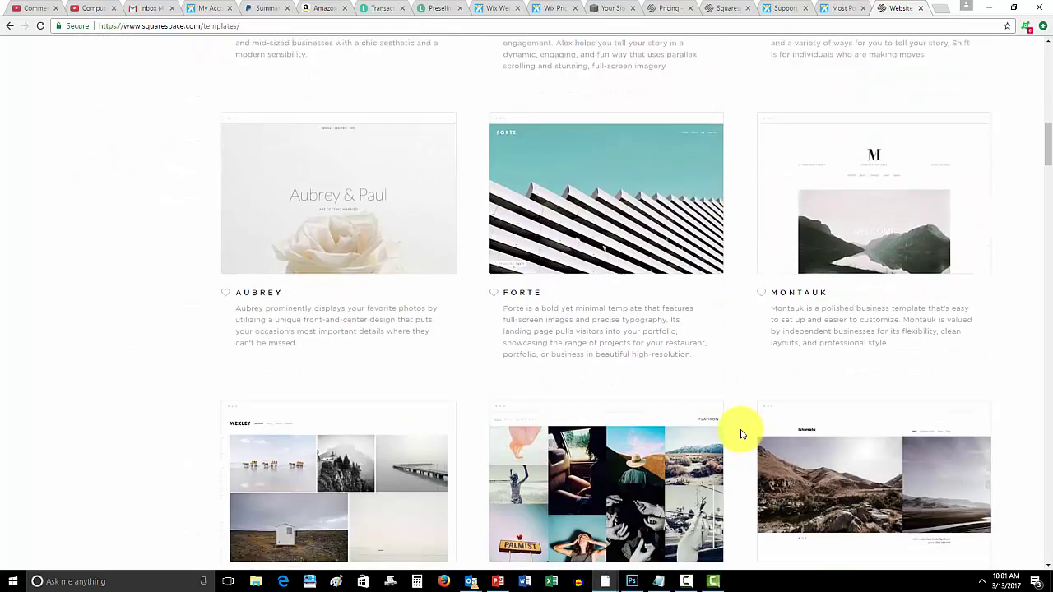
scroll(741, 435, "up", 12)
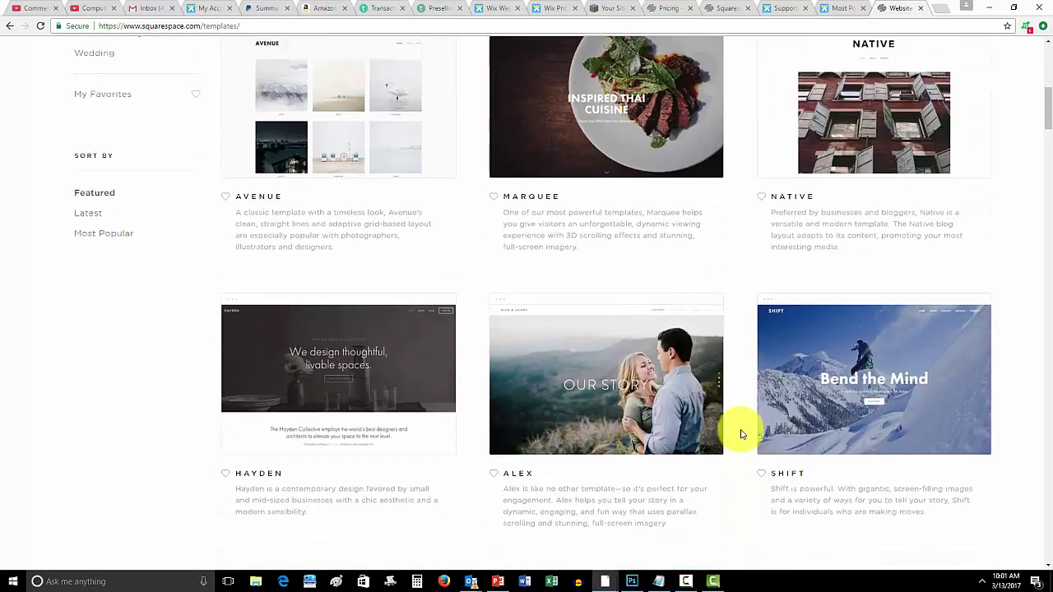
scroll(357, 447, "down", 2)
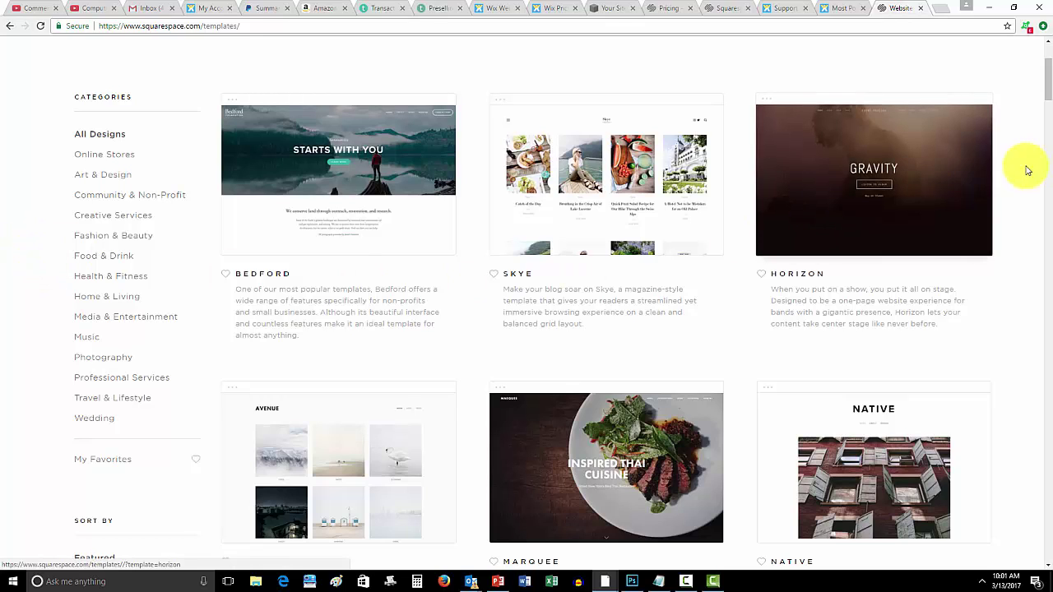
scroll(1035, 144, "down", 1)
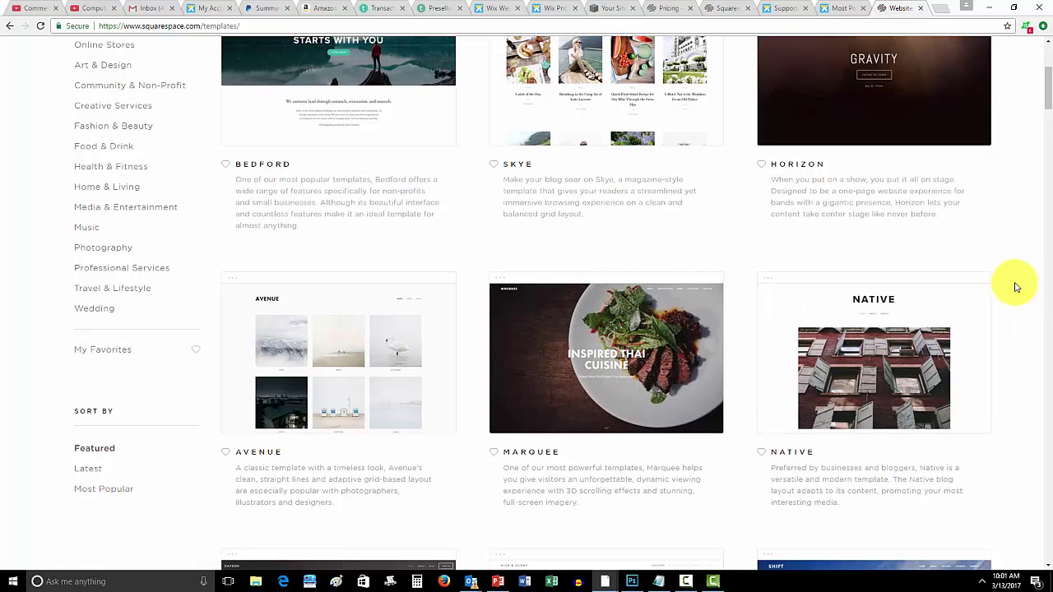
scroll(1012, 276, "down", 1)
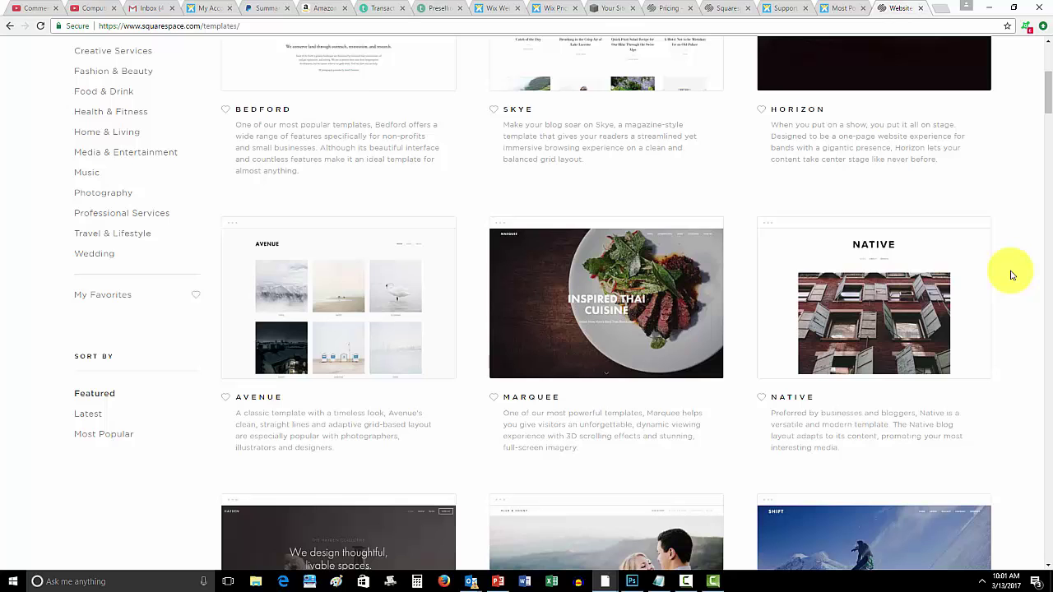
scroll(1013, 275, "down", 1)
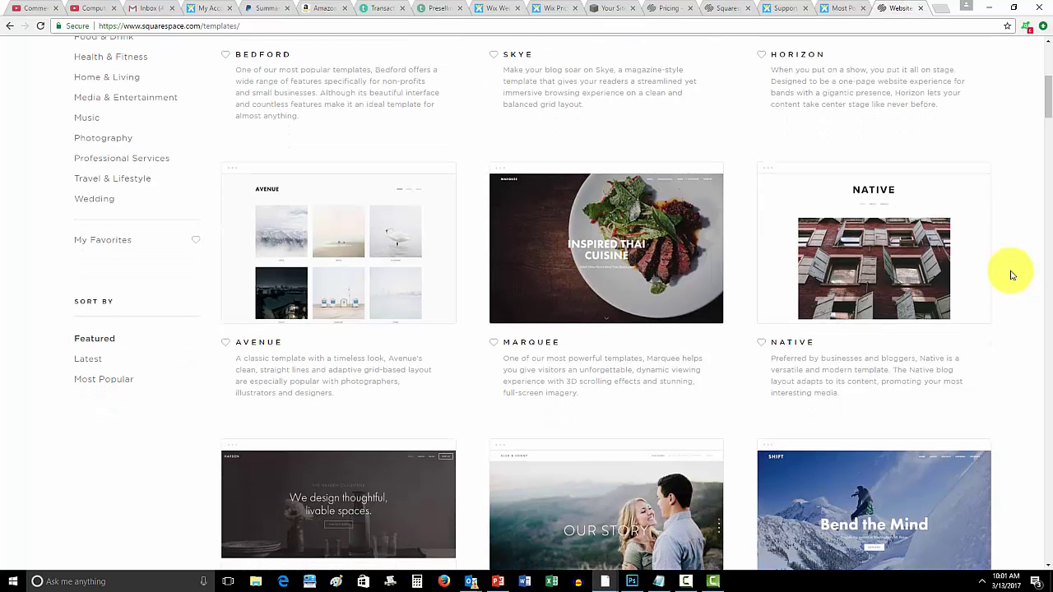
scroll(988, 272, "up", 4)
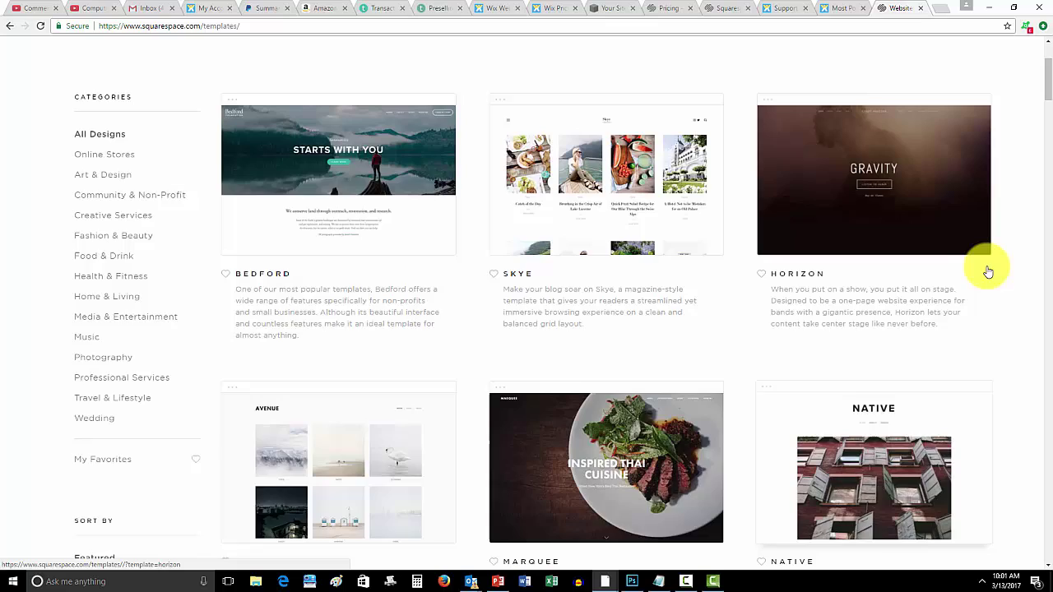
scroll(990, 270, "up", 3)
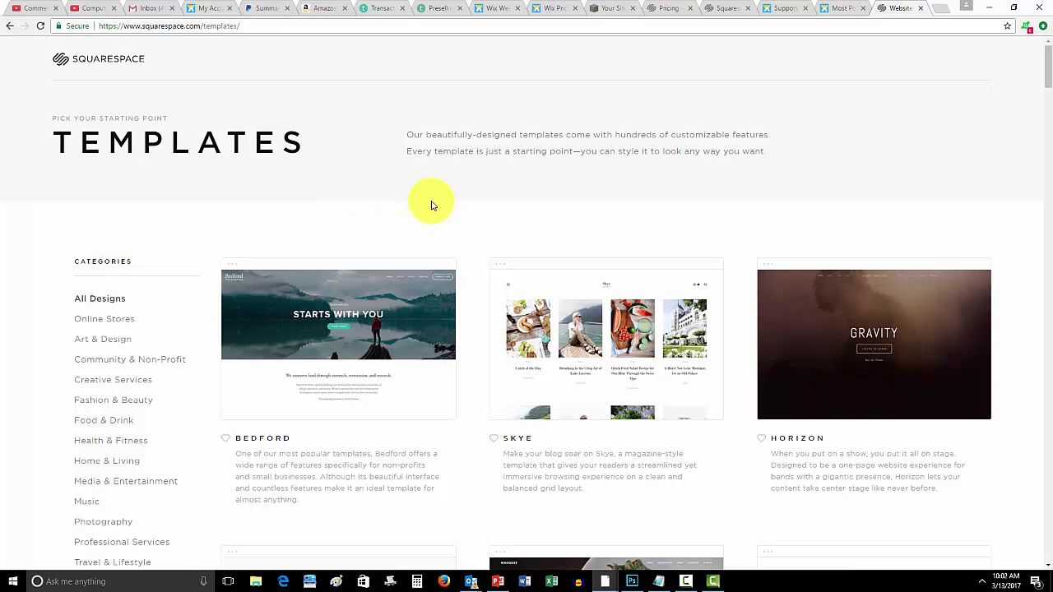
In the Squarespace site editor, try dragging the site title and the Reservations navigation link
left_click(617, 10)
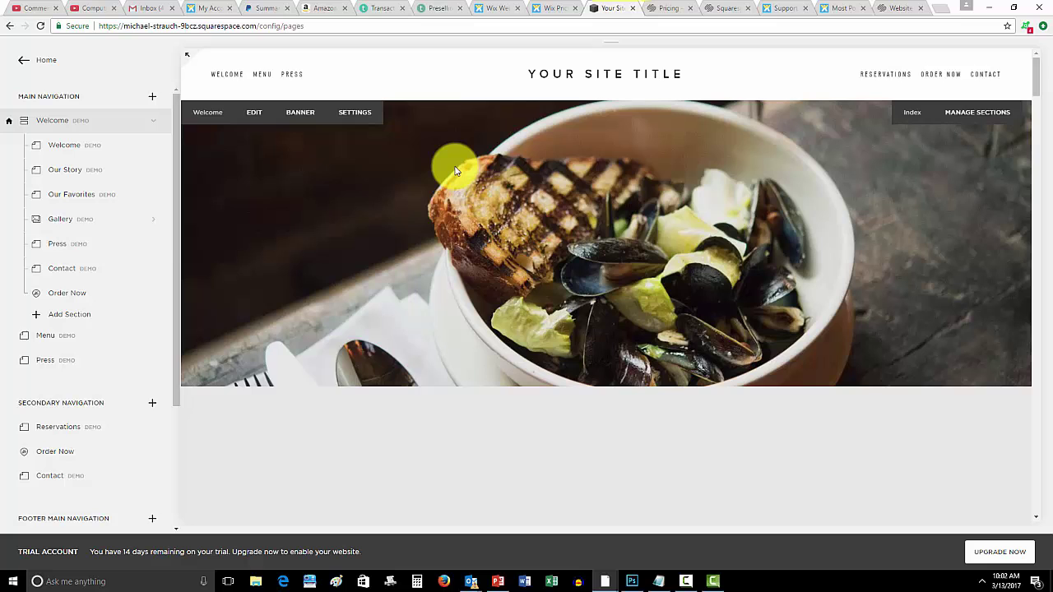
scroll(453, 170, "down", 4)
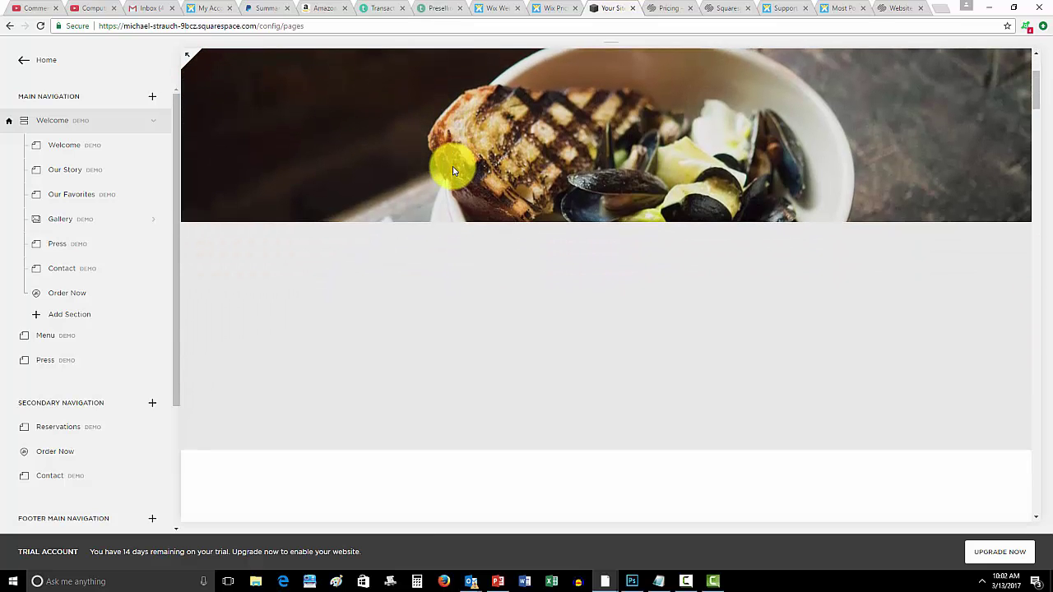
scroll(453, 171, "down", 1)
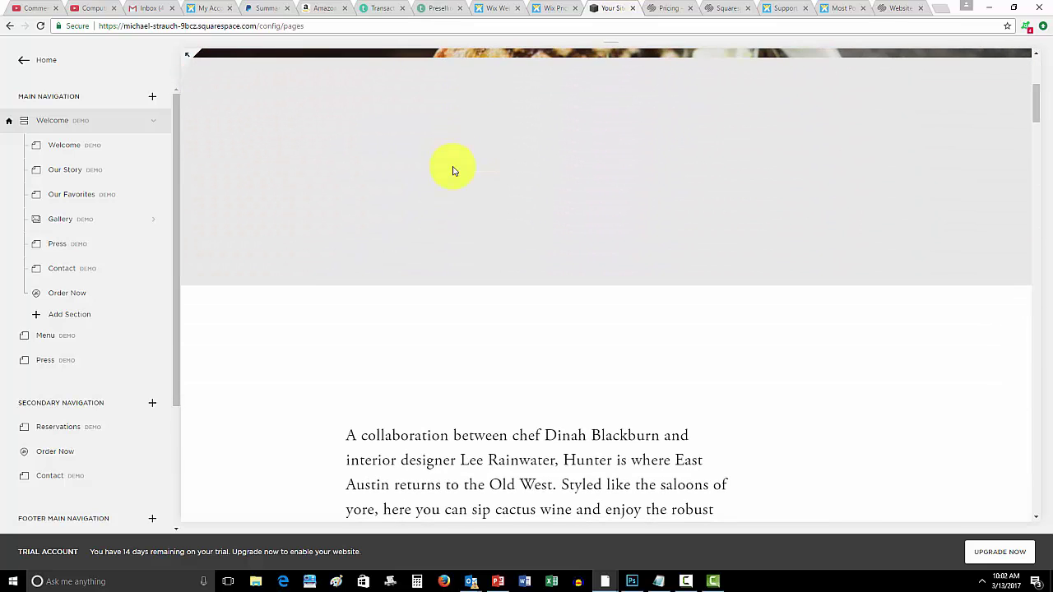
scroll(453, 170, "up", 5)
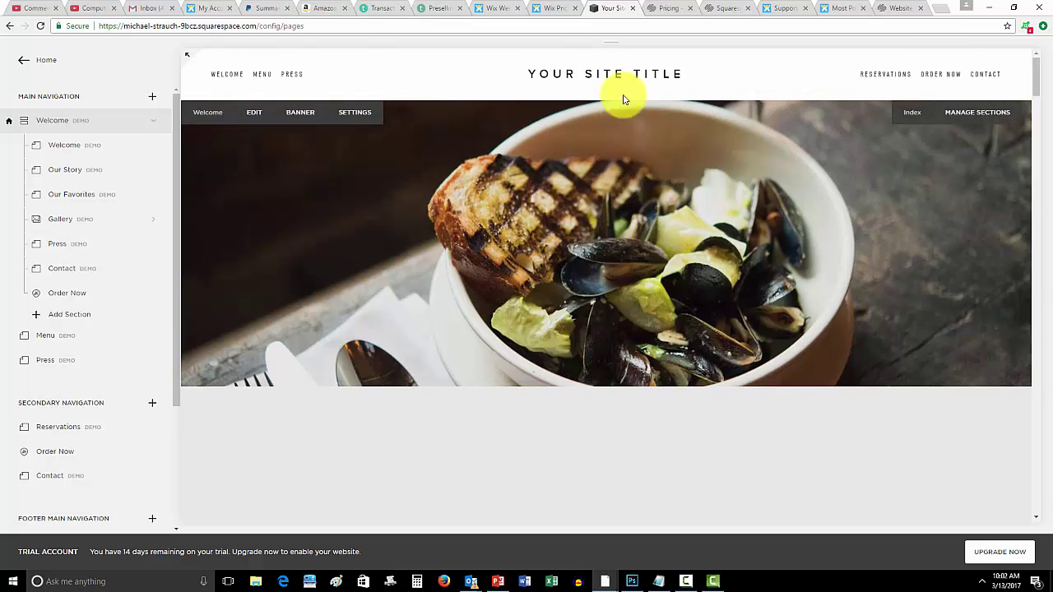
left_click_drag(647, 98, 912, 160)
left_click_drag(869, 89, 875, 219)
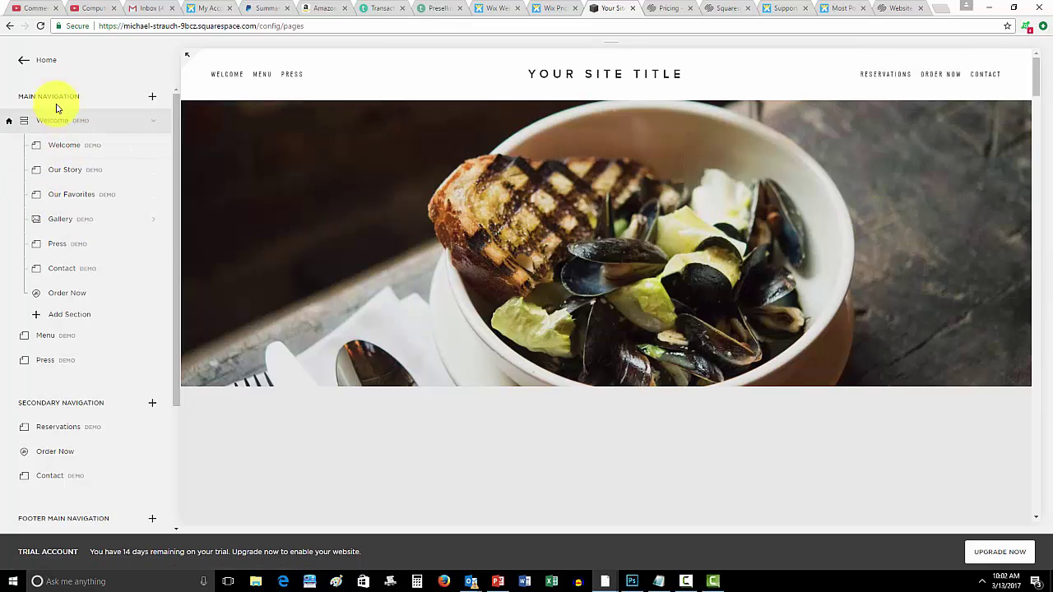
scroll(69, 205, "down", 2)
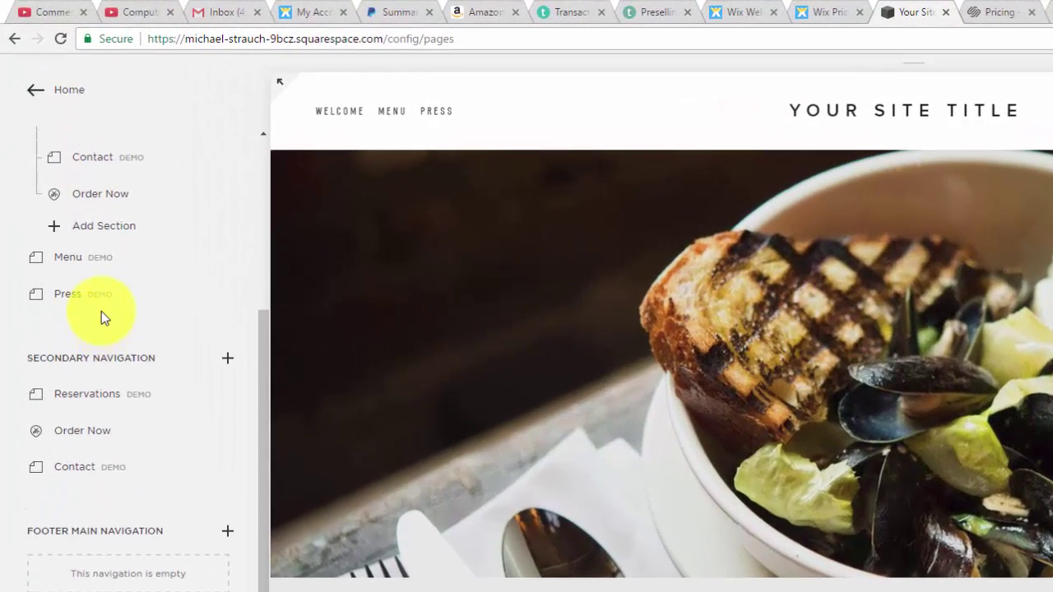
scroll(99, 300, "up", 3)
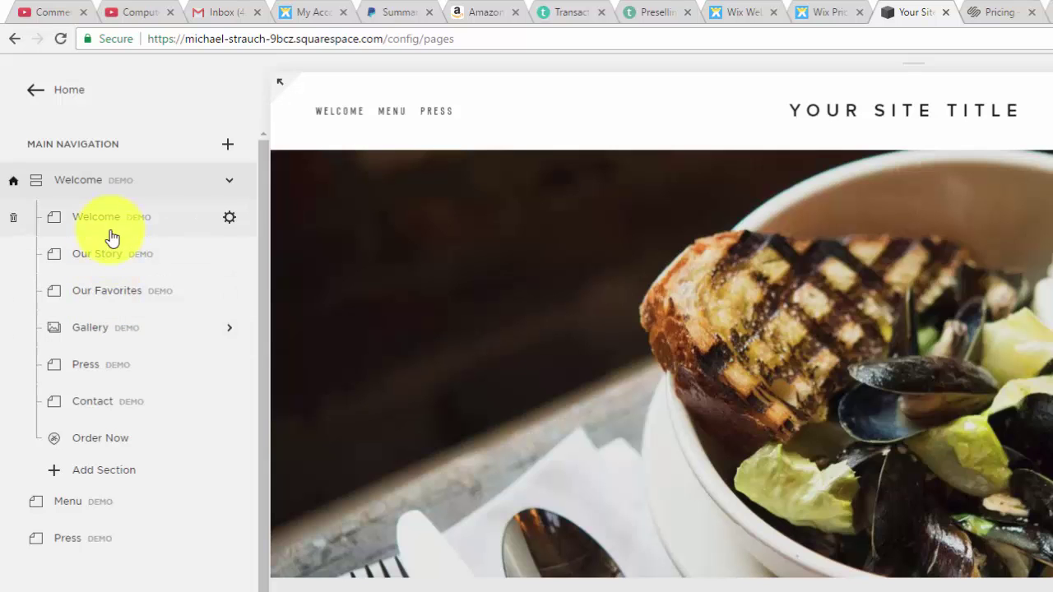
Preview the Our Story and Our Favorites pages, dismissing the demo content notices
left_click(111, 256)
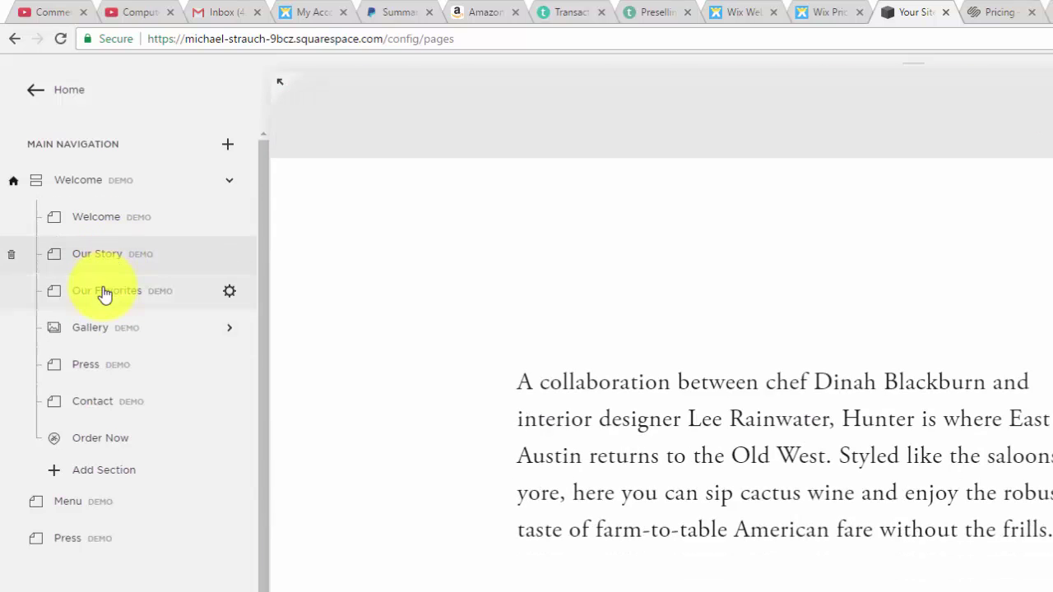
left_click(103, 292)
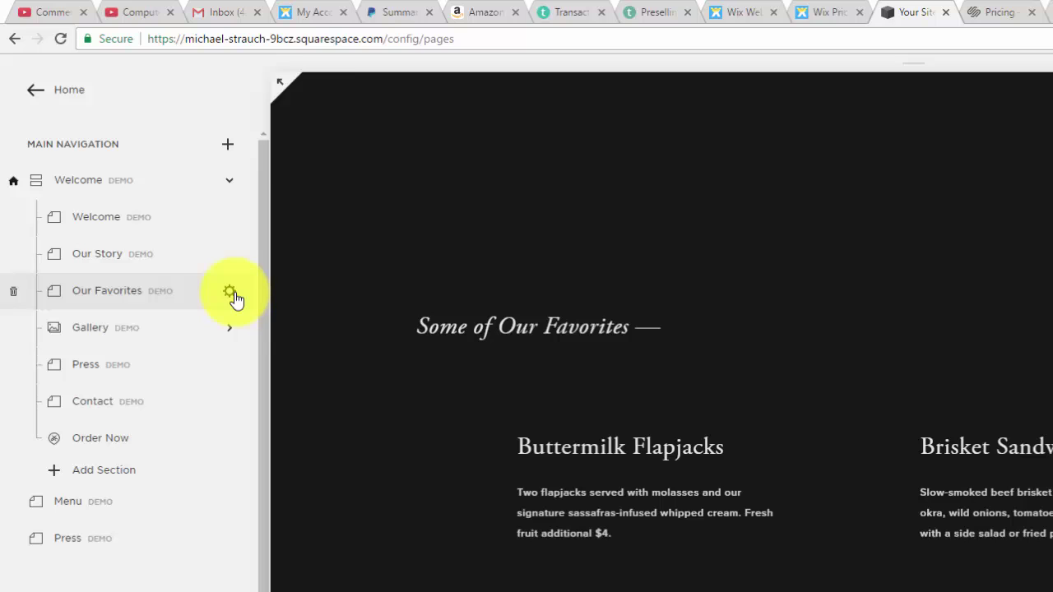
left_click(231, 293)
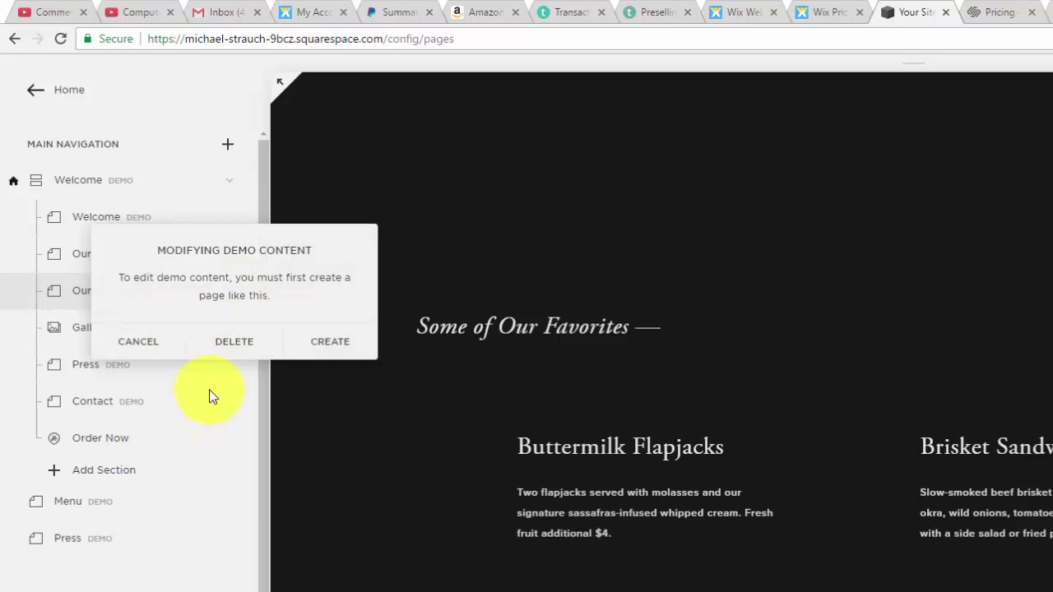
left_click(489, 328)
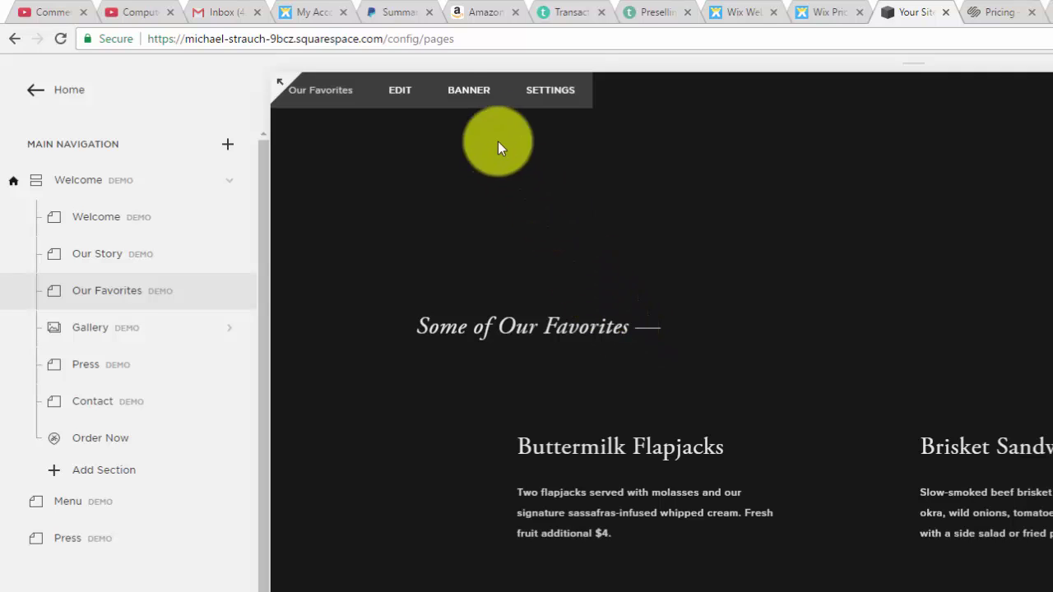
left_click(400, 93)
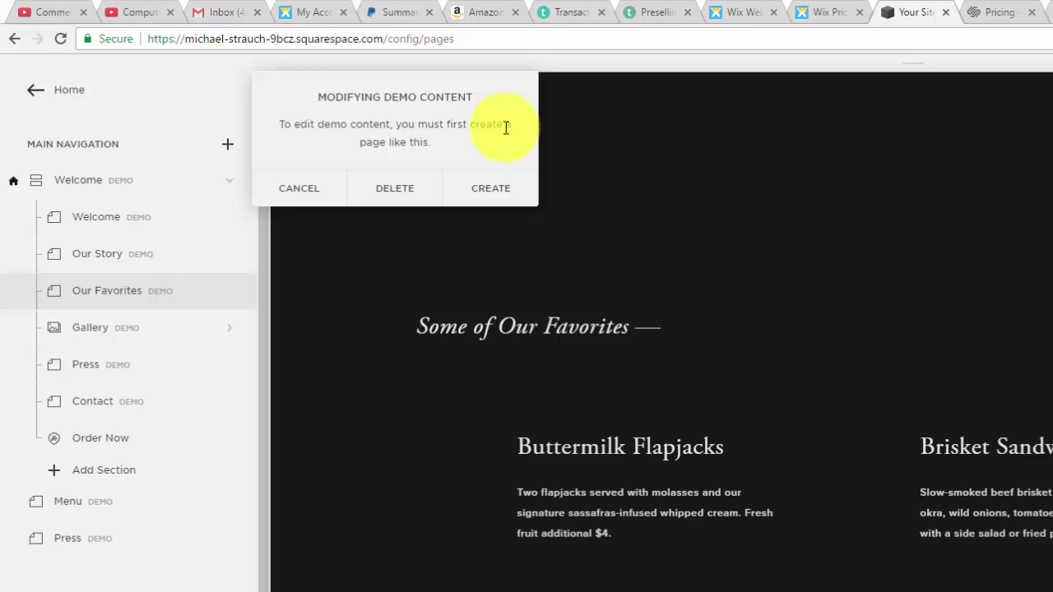
left_click(274, 200)
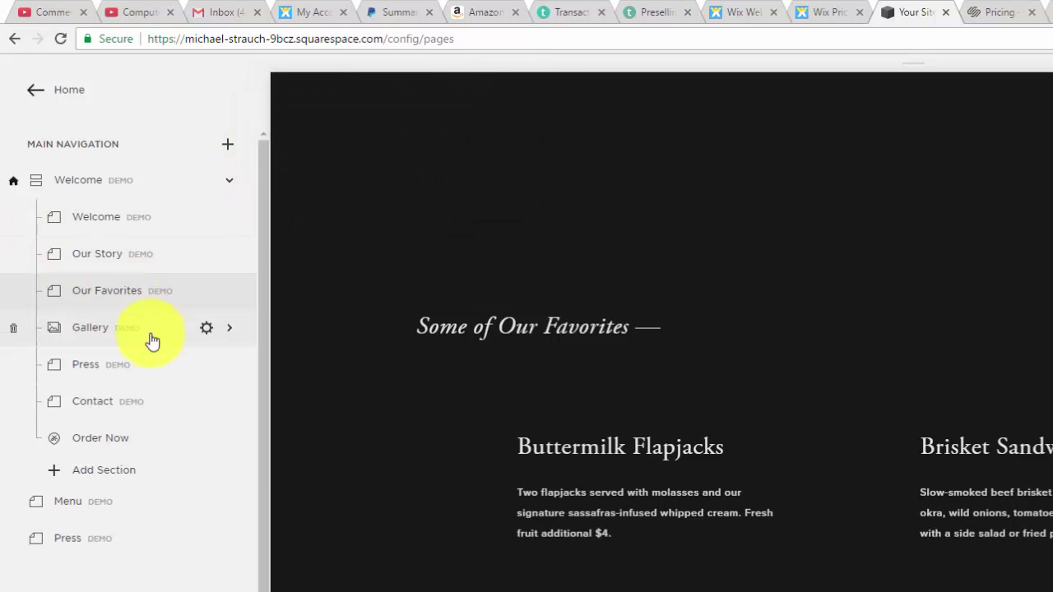
Bring up the Create New Page choices for the Main Navigation
scroll(148, 341, "down", 2)
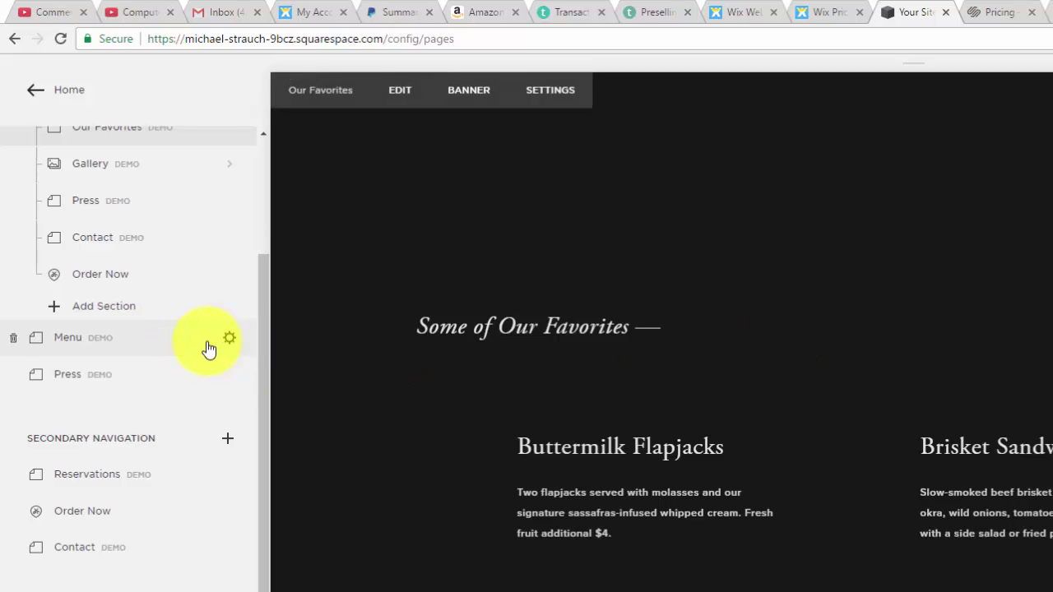
scroll(183, 353, "down", 1)
scroll(183, 362, "up", 3)
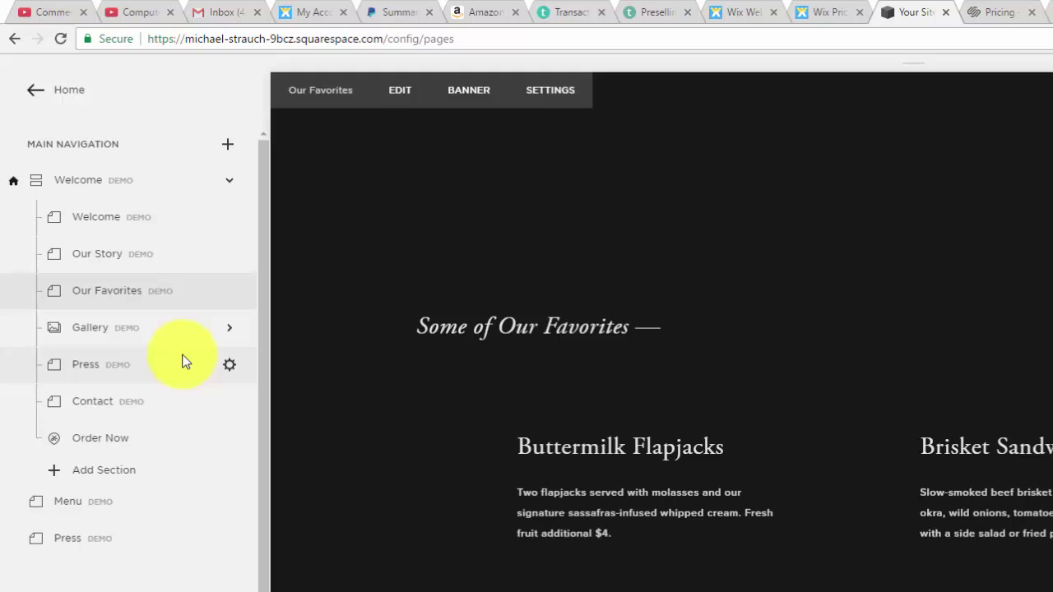
left_click(225, 148)
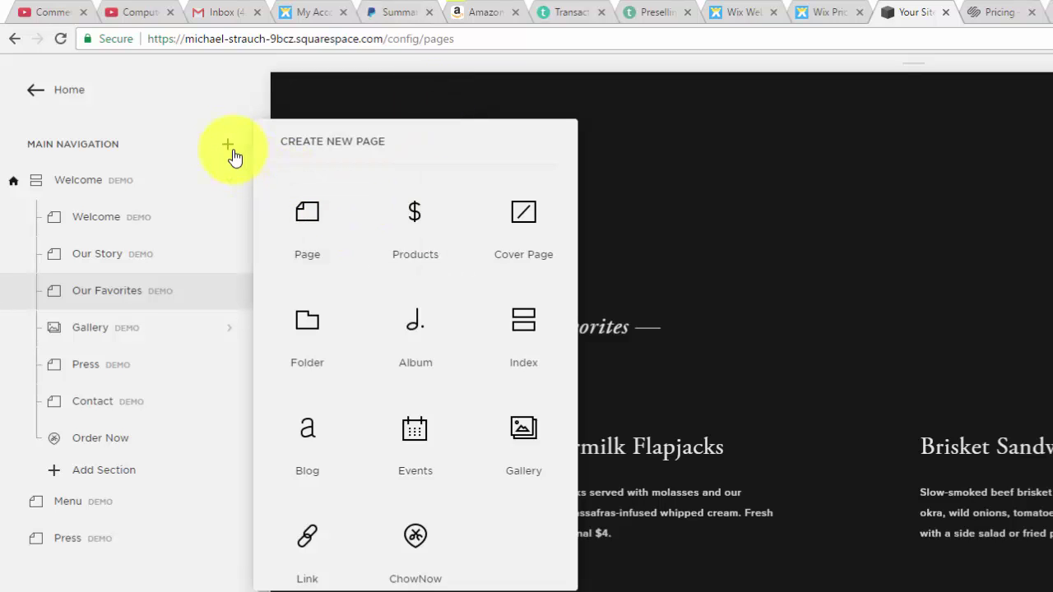
Close the new page choices and scroll through the Welcome index page preview
left_click(594, 82)
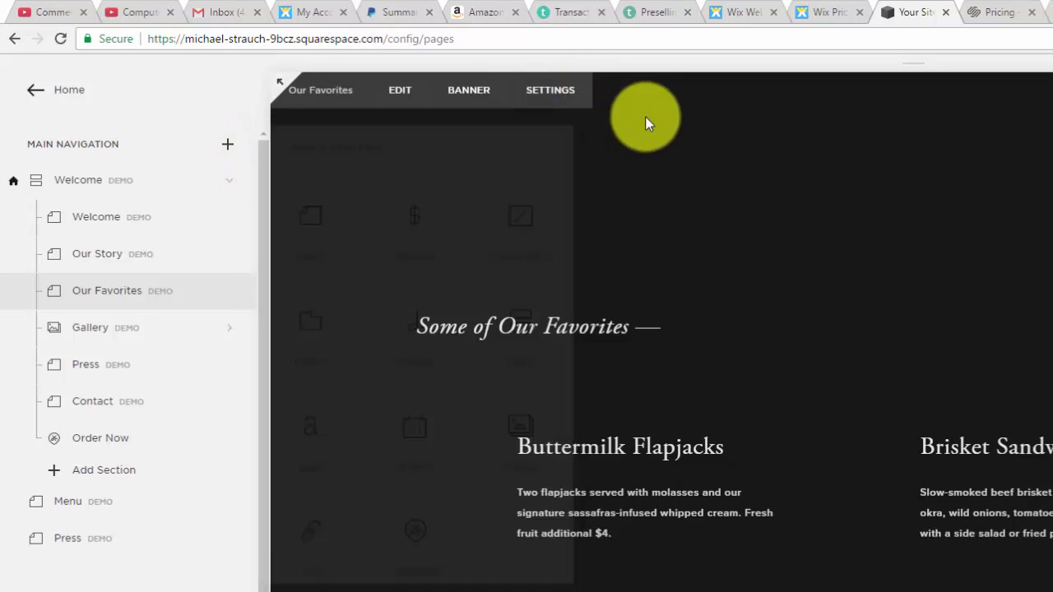
scroll(144, 216, "down", 3)
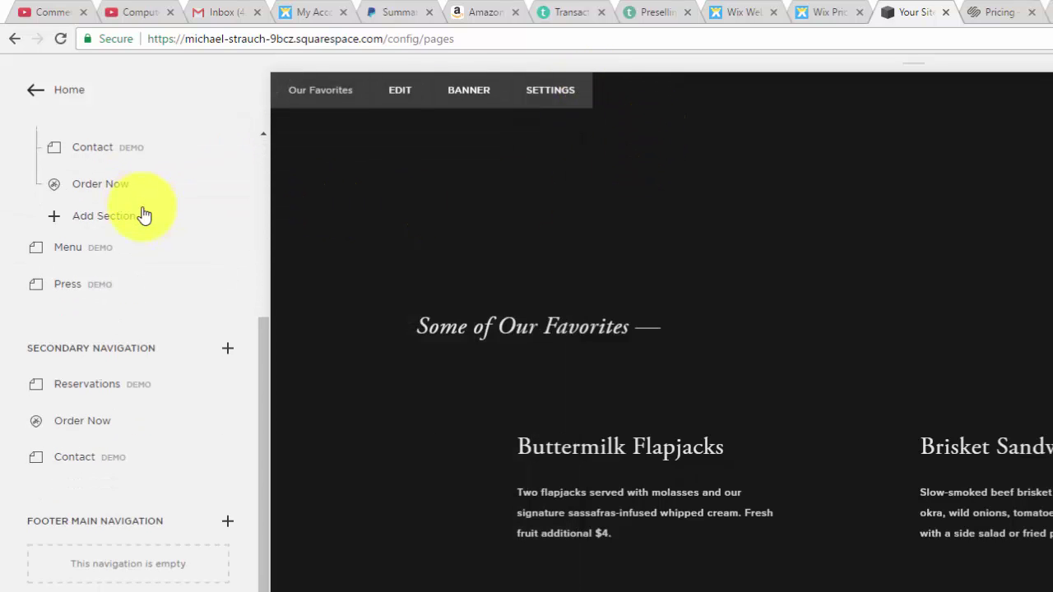
scroll(143, 214, "up", 3)
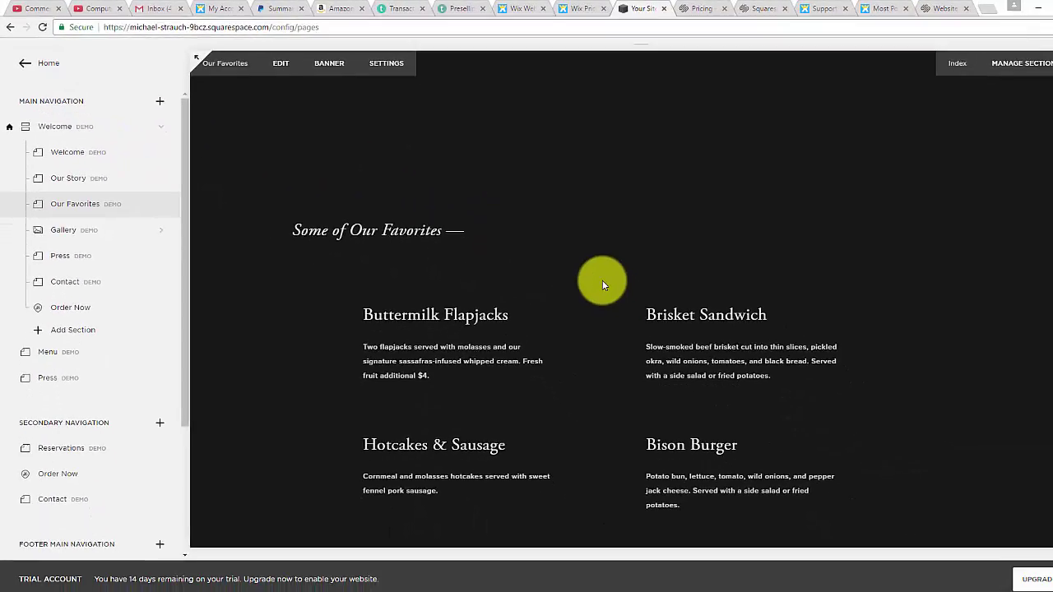
scroll(603, 286, "up", 3)
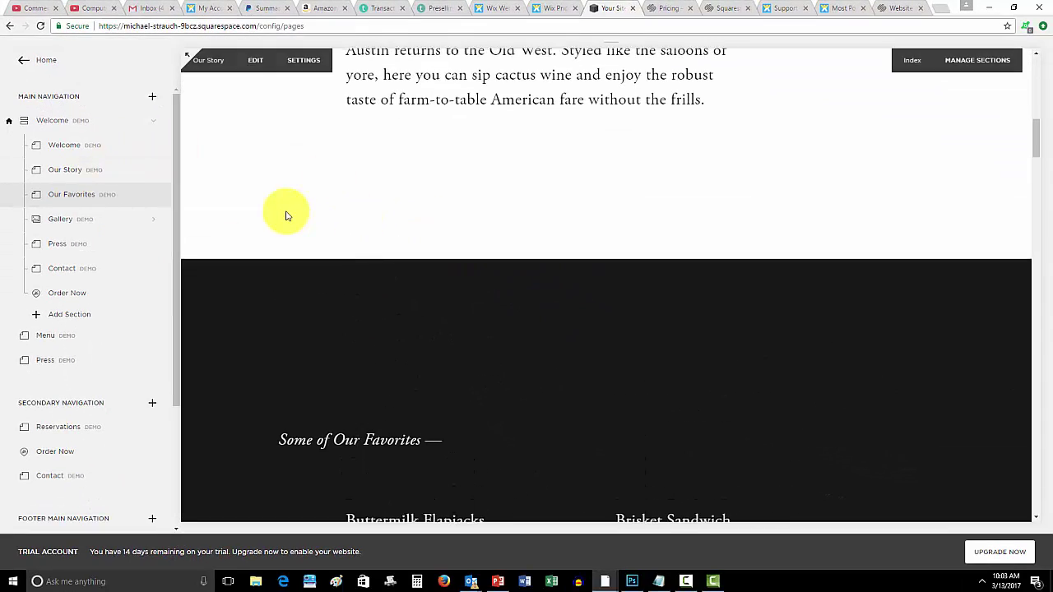
scroll(287, 216, "up", 10)
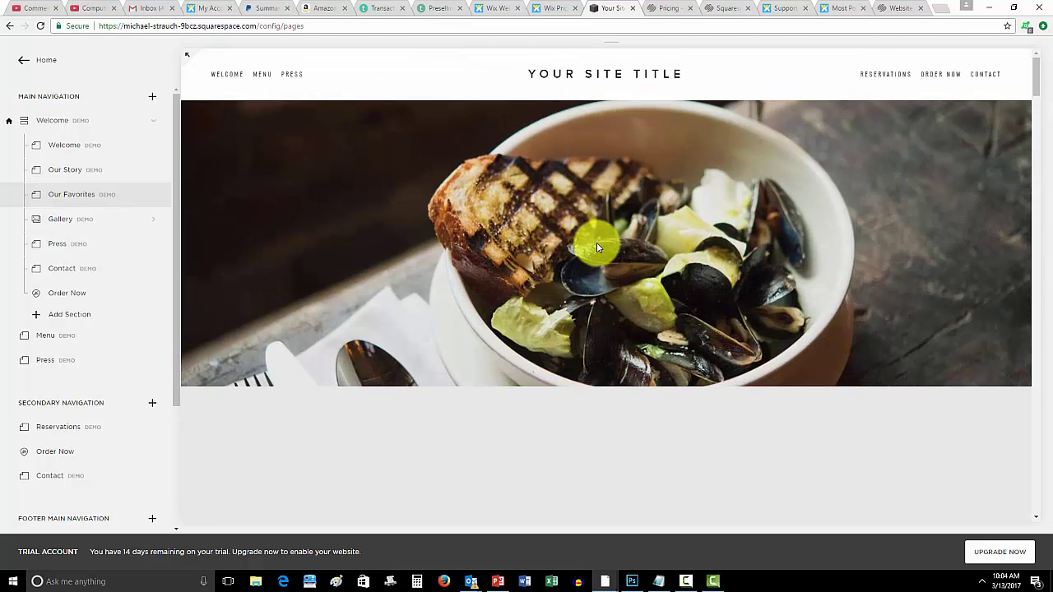
mouse_move(596, 247)
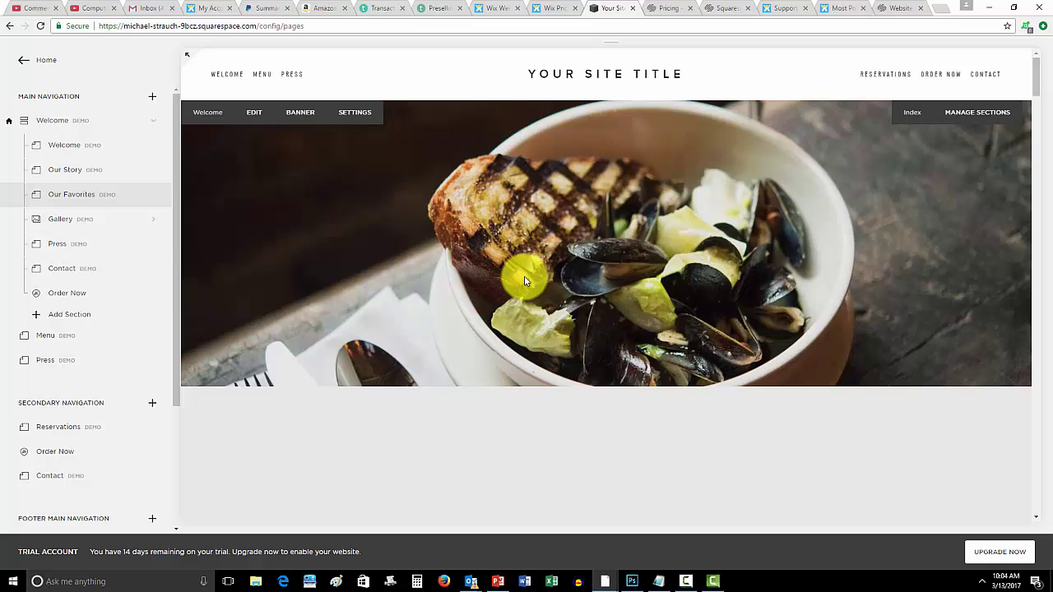
scroll(525, 281, "down", 4)
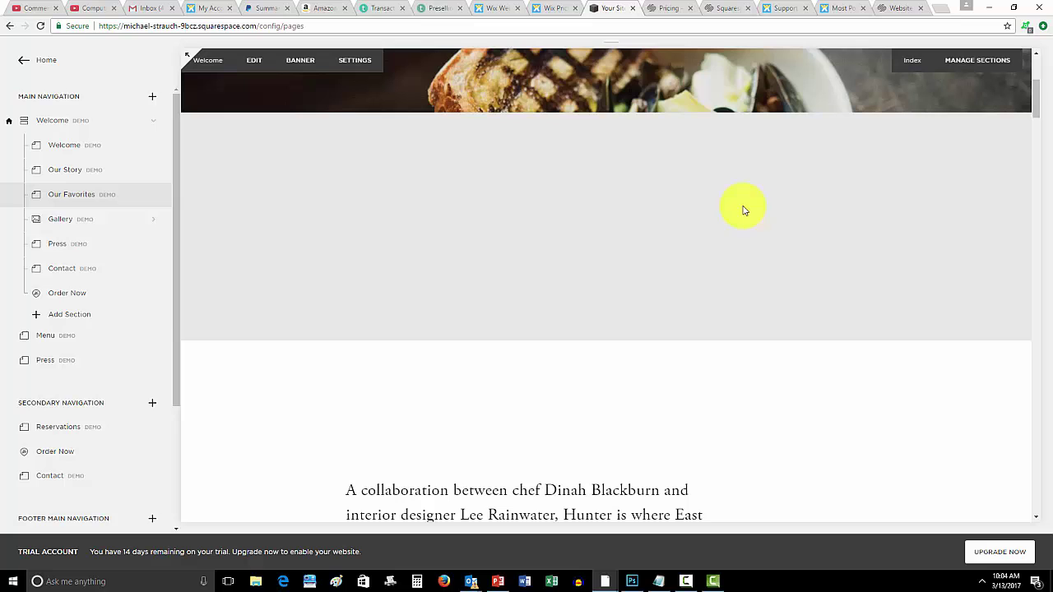
In the Wix editor's New Page, add a grid gallery beside the calendar
left_click(496, 10)
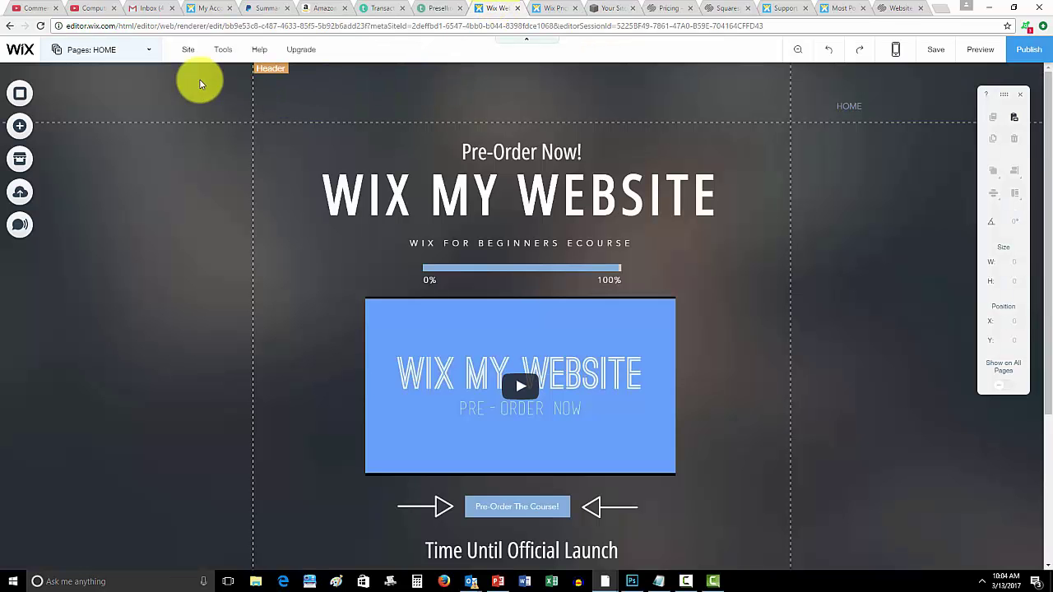
left_click(112, 51)
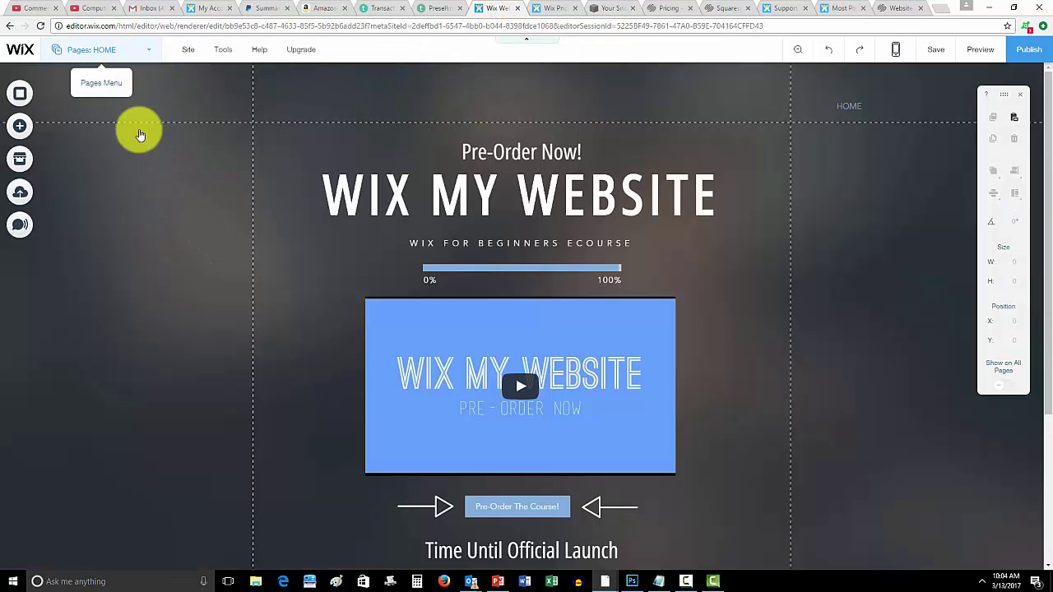
left_click(137, 181)
left_click(186, 96)
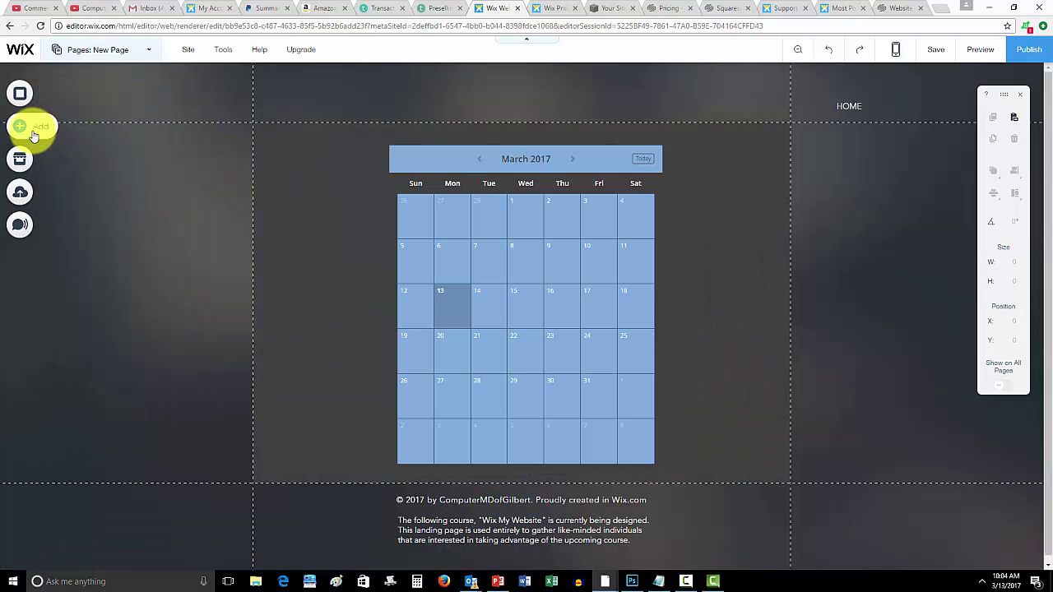
left_click(33, 131)
left_click(64, 132)
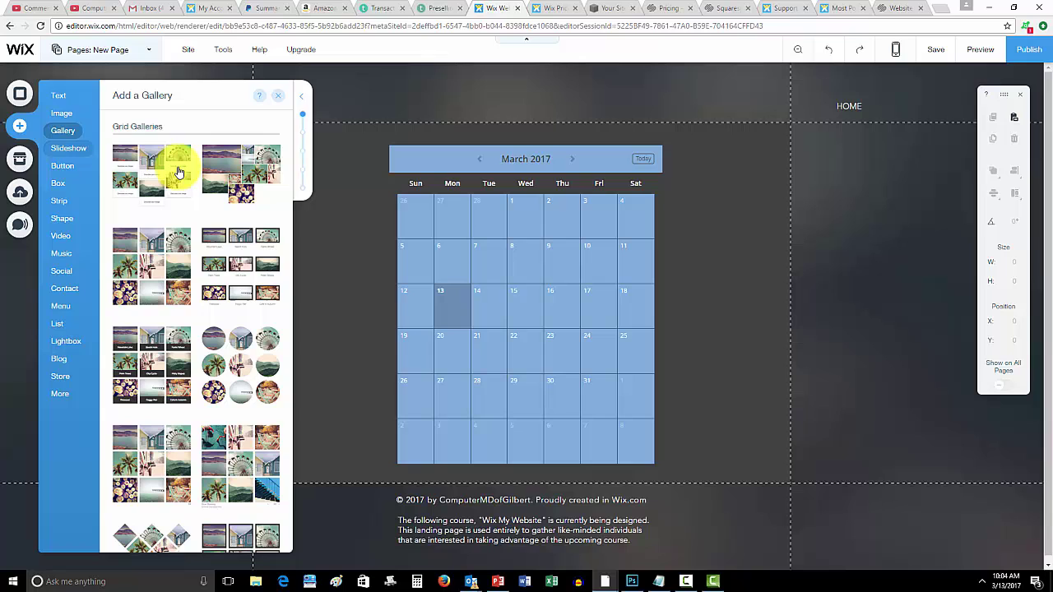
left_click_drag(178, 171, 227, 290)
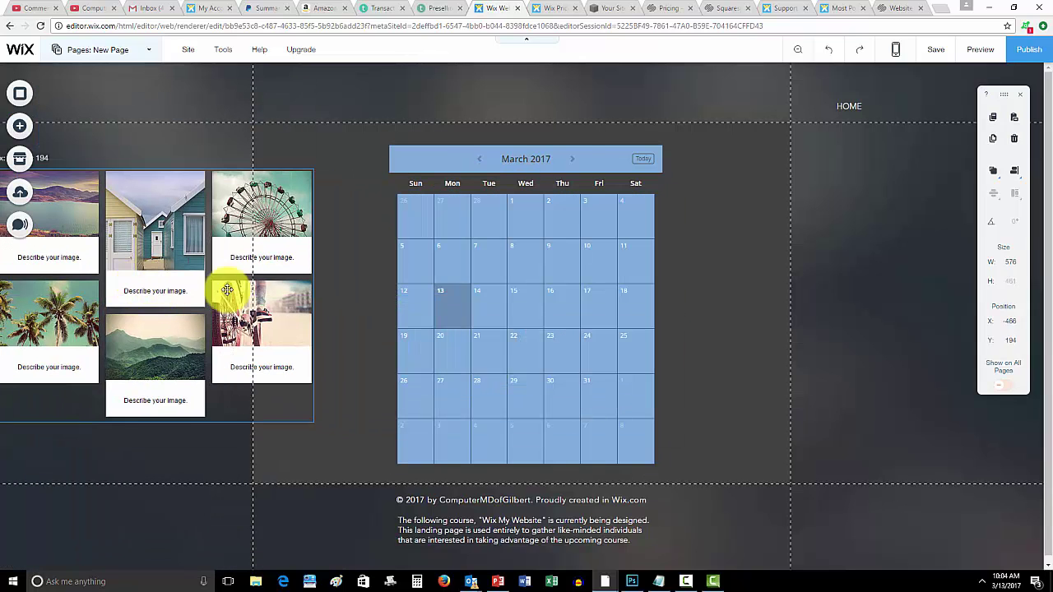
Delete the March 2017 calendar and move the gallery to the page centre below the header
left_click(522, 294)
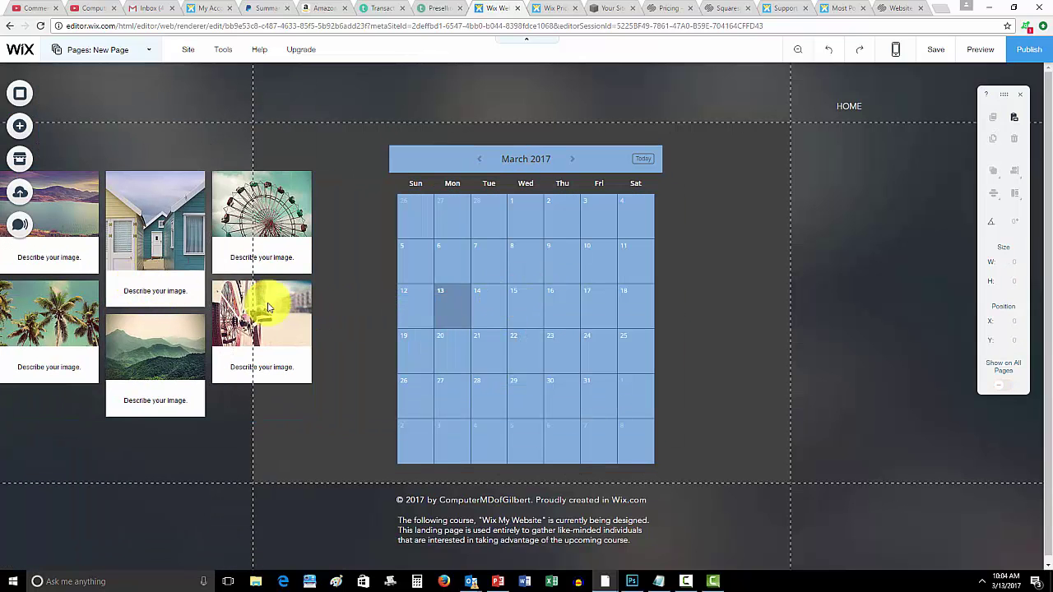
key("Delete")
left_click(278, 269)
left_click_drag(278, 269, 511, 239)
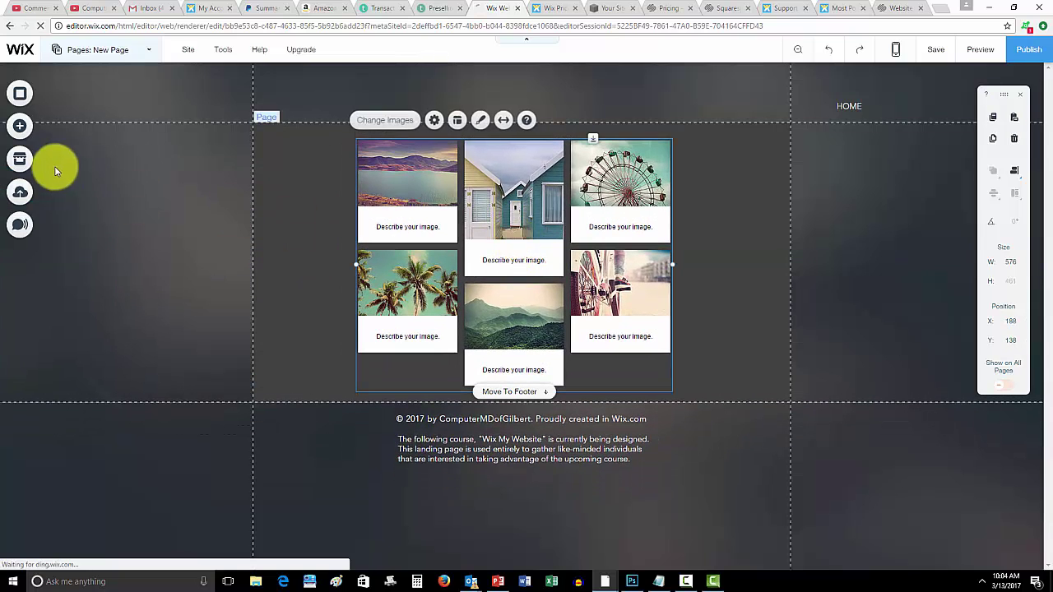
Add a button just above the footer and open its settings, closing them without adding a link
left_click(22, 126)
mouse_move(66, 167)
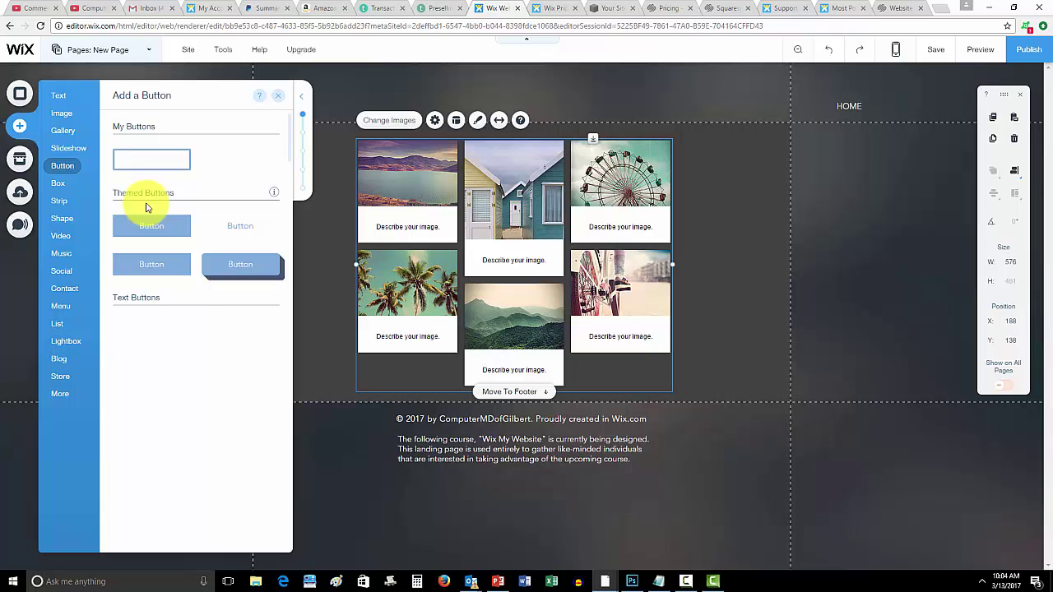
left_click(156, 165)
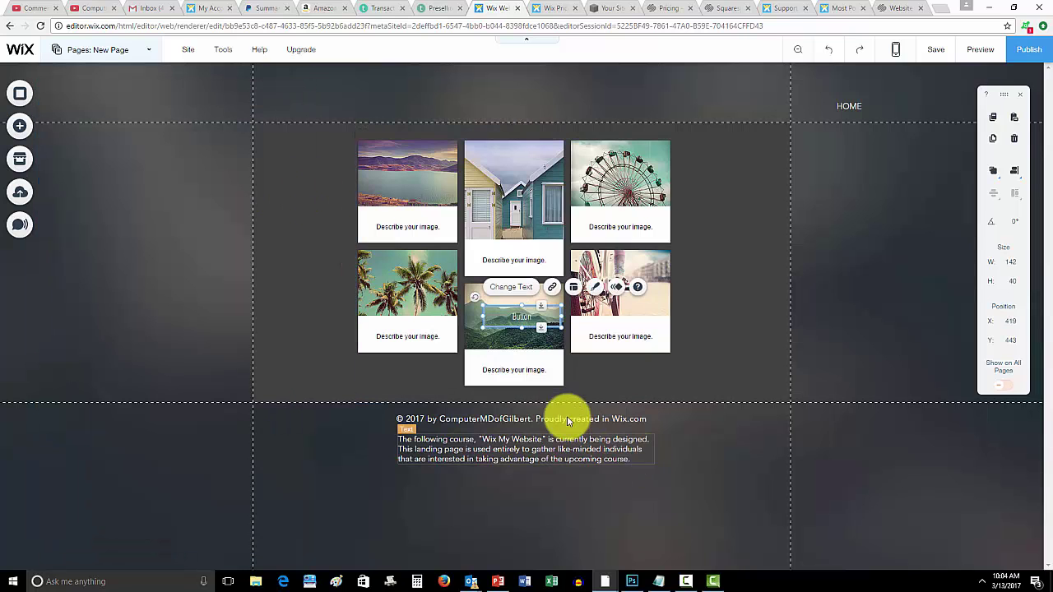
left_click_drag(534, 317, 713, 455)
double_click(597, 453)
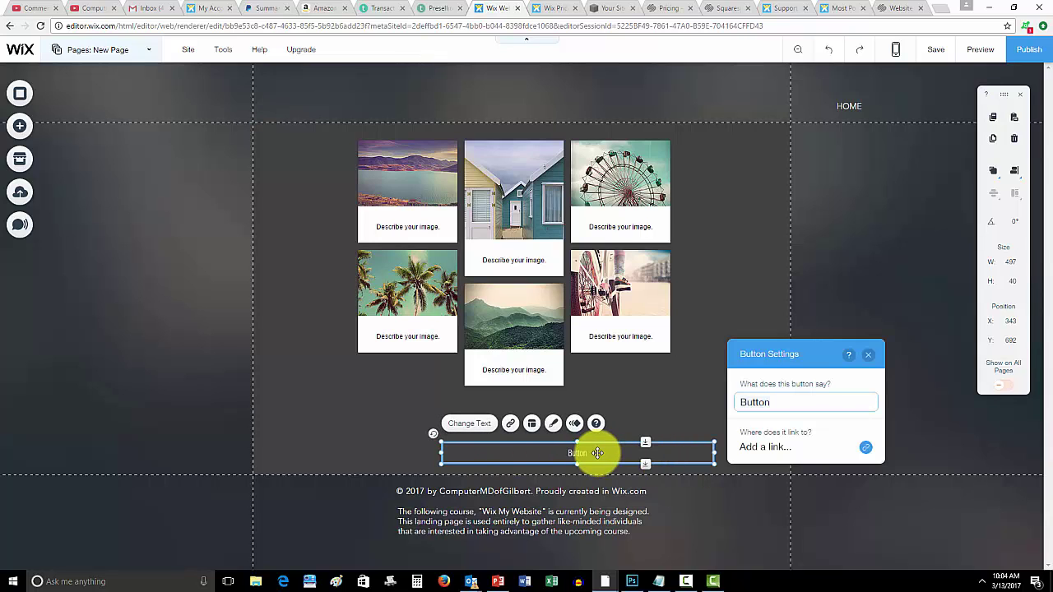
left_click(810, 455)
left_click(662, 204)
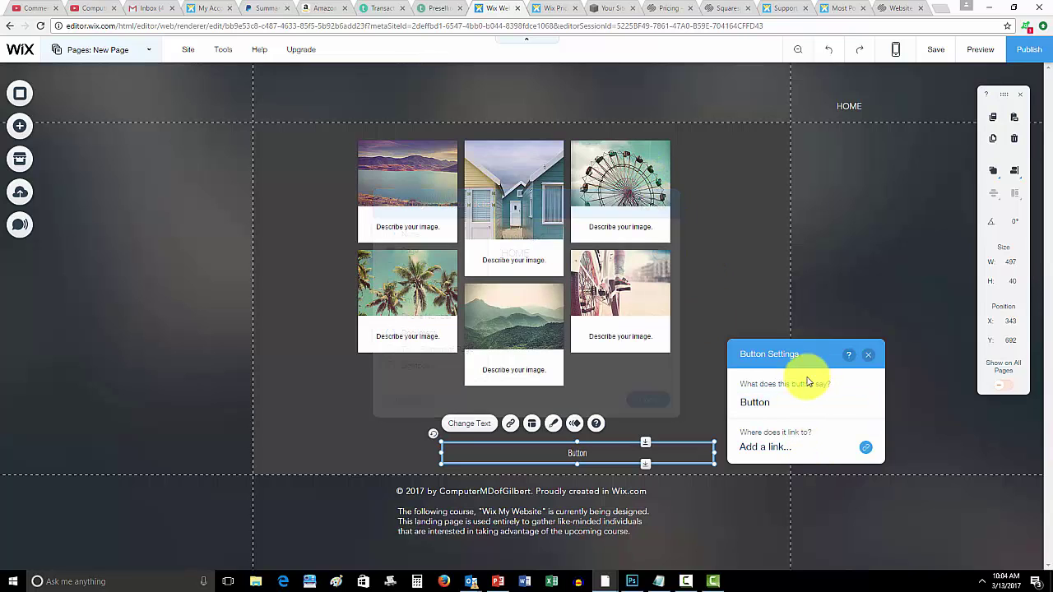
left_click(868, 355)
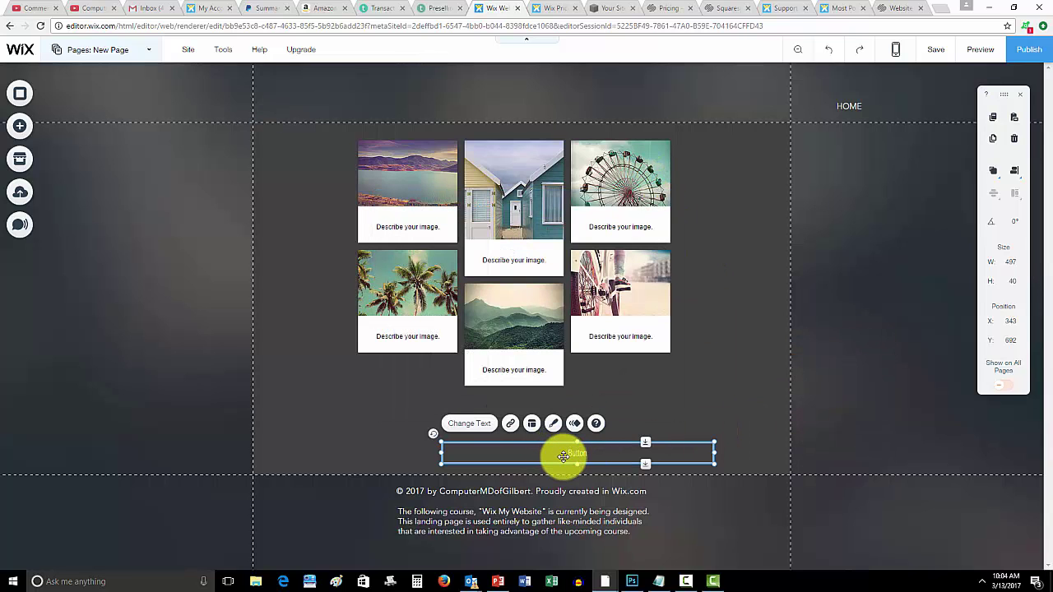
Delete the new button and the Masonry gallery
key("Delete")
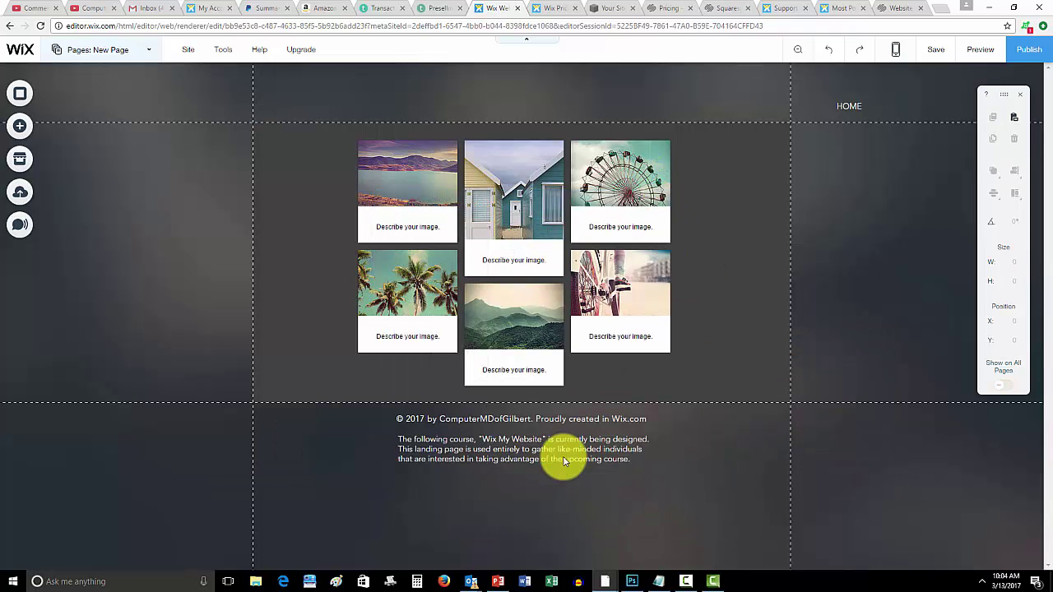
left_click(575, 274)
key("Delete")
left_click(496, 263)
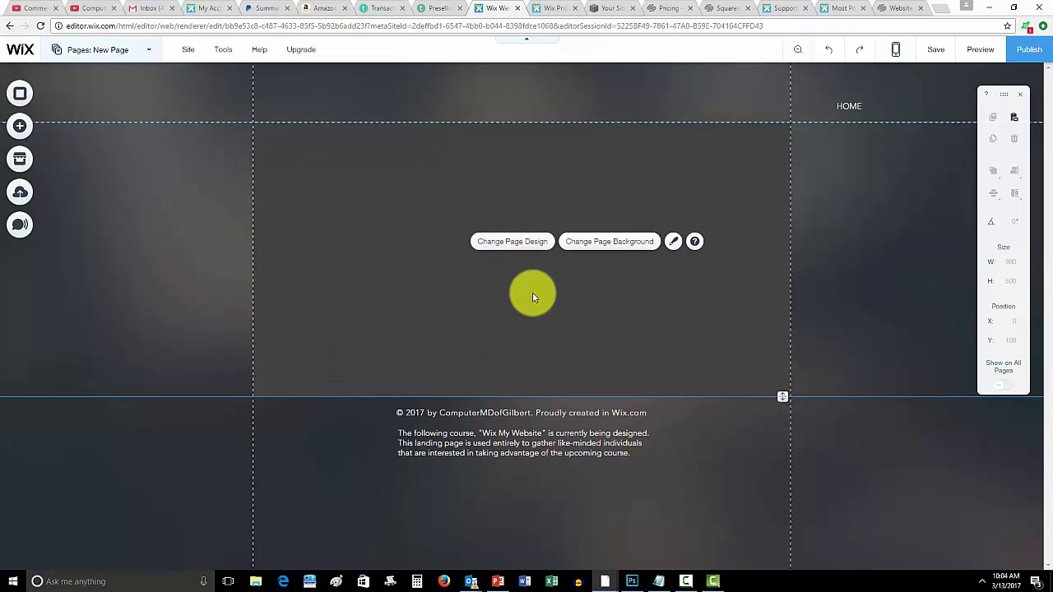
left_click(22, 163)
scroll(576, 292, "down", 3)
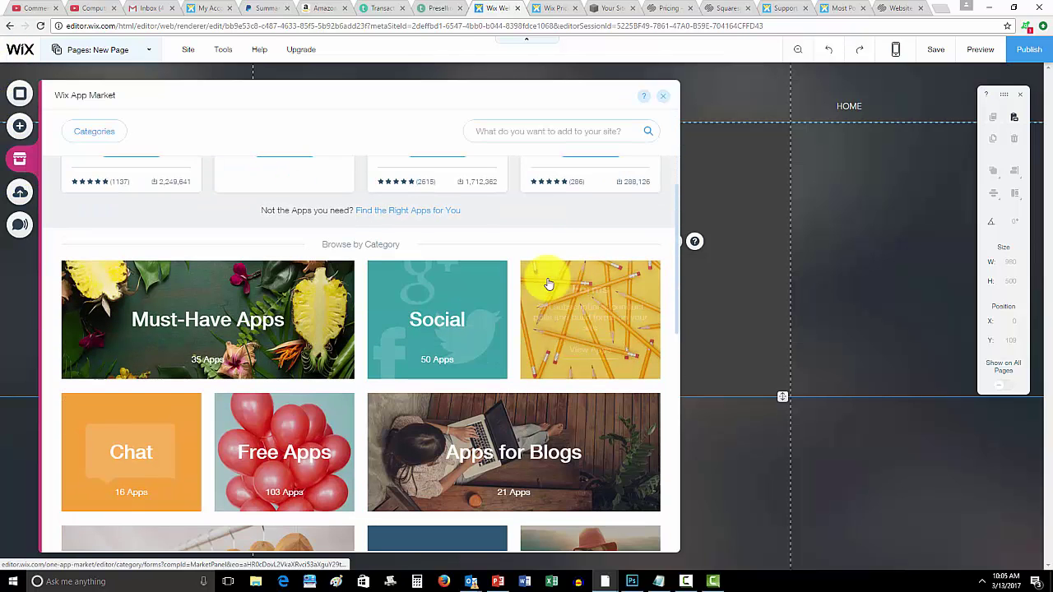
left_click(631, 301)
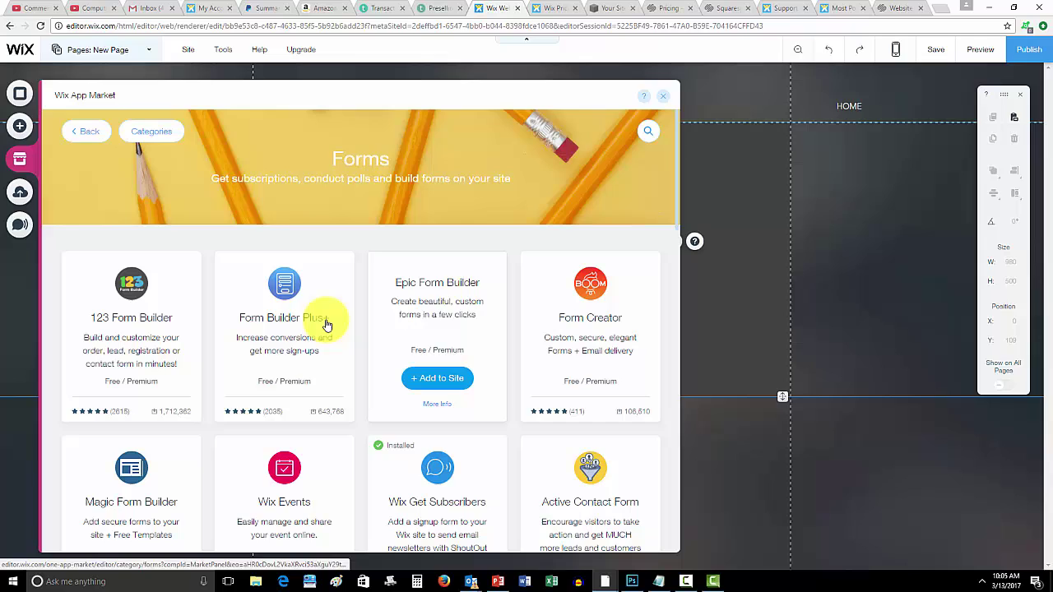
left_click(298, 322)
left_click(709, 201)
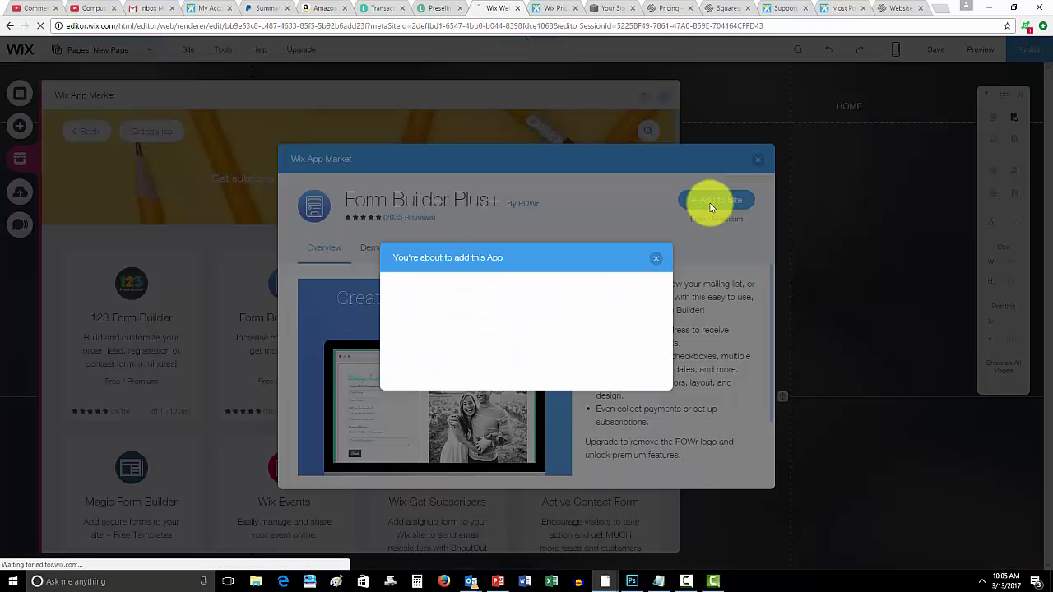
left_click(613, 347)
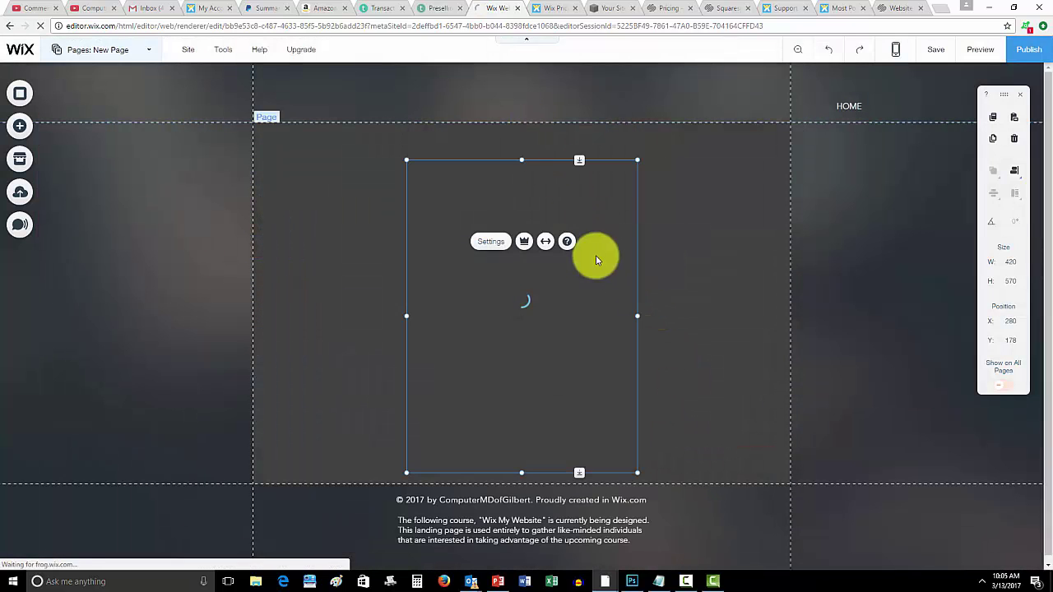
left_click_drag(585, 306, 577, 271)
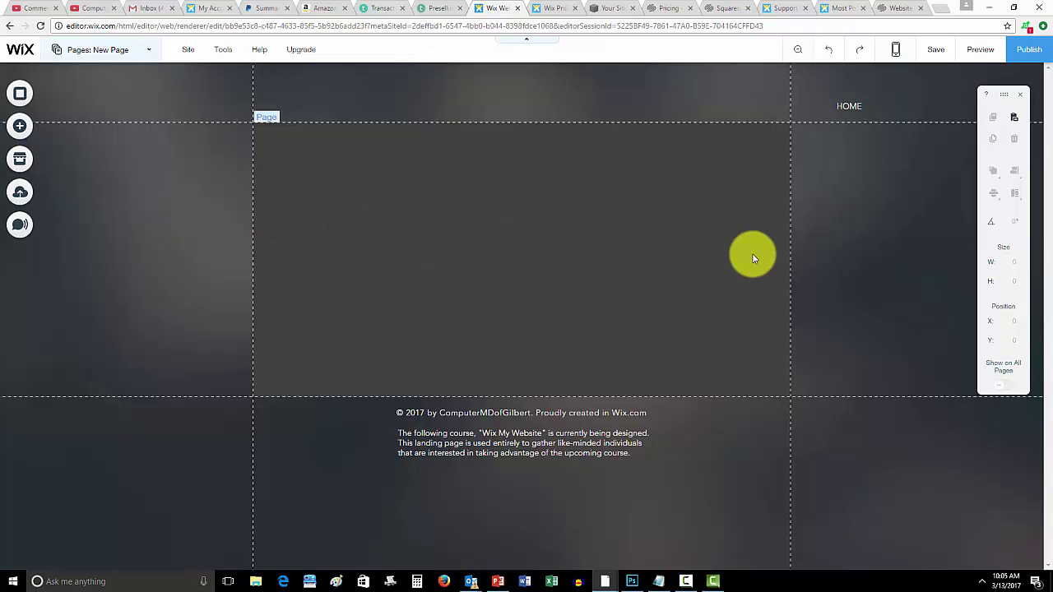
Review the Squarespace $12 Personal and $18 Business website plans and their feature descriptions
left_click(664, 10)
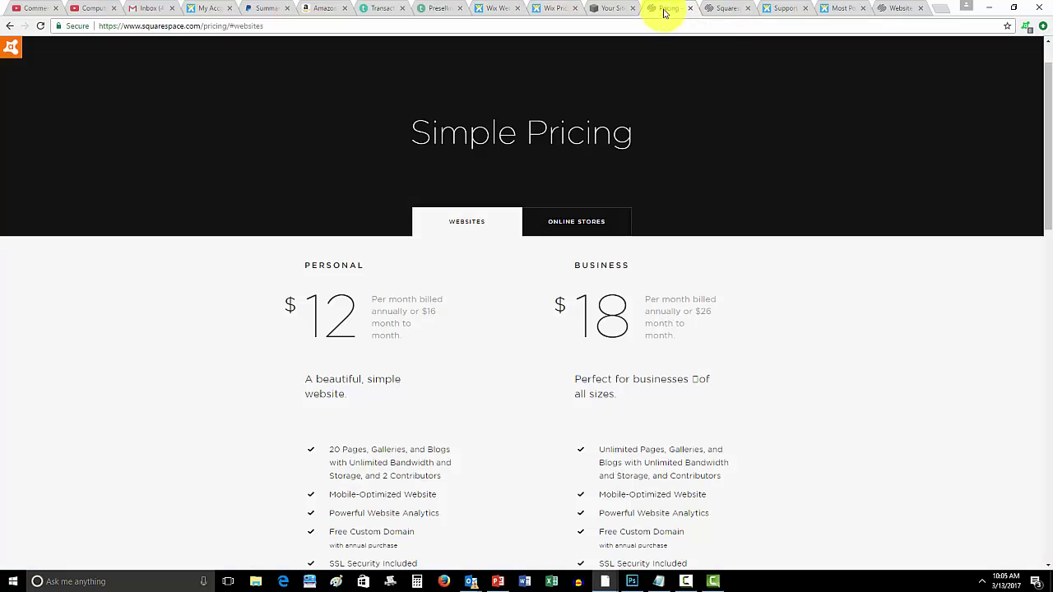
scroll(475, 222, "down", 2)
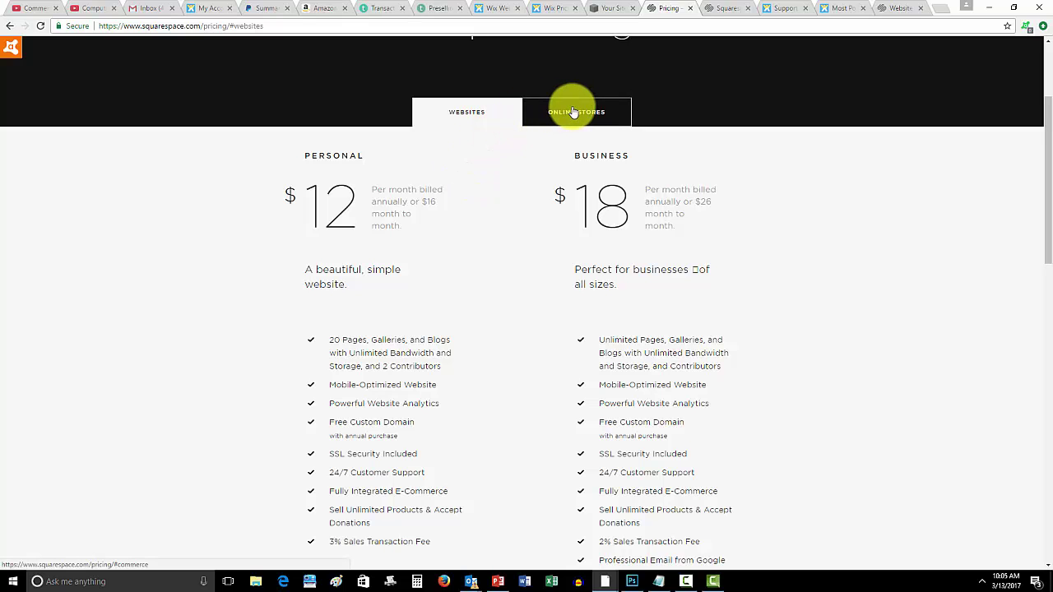
scroll(412, 166, "down", 2)
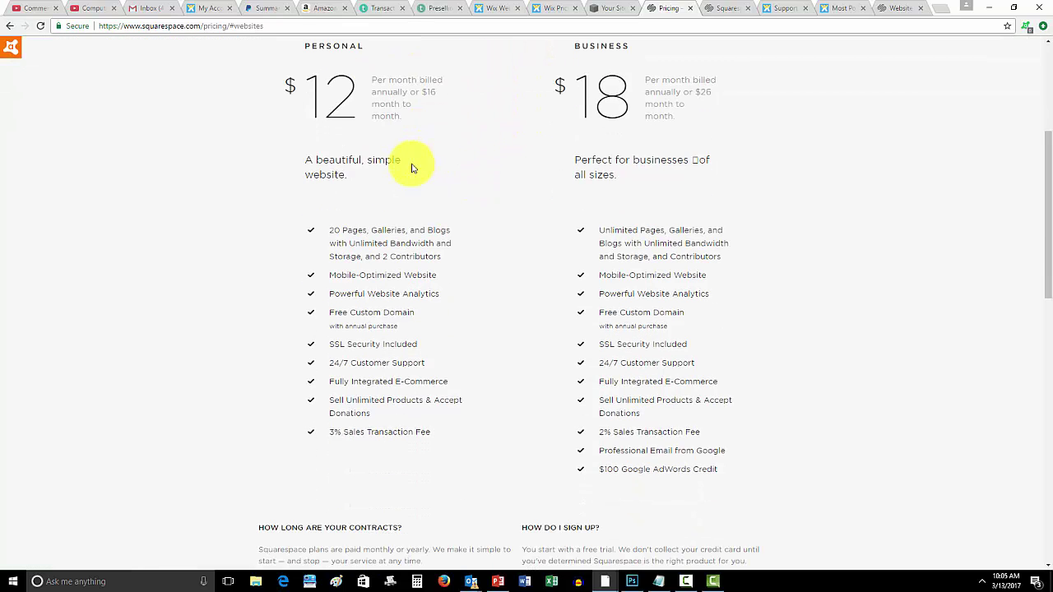
scroll(395, 162, "up", 1)
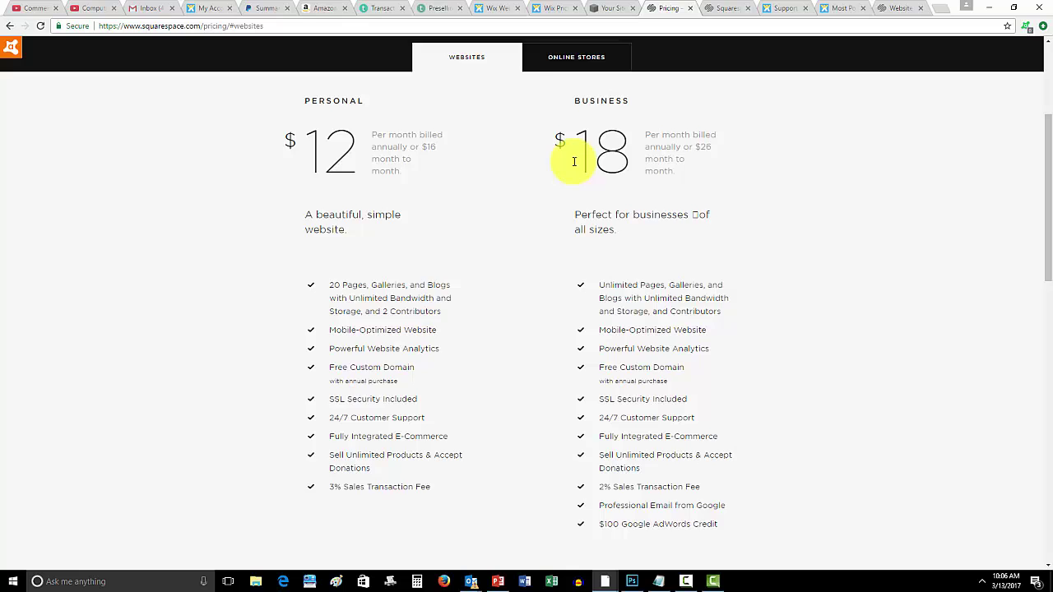
scroll(565, 160, "down", 2)
mouse_move(449, 182)
scroll(436, 181, "up", 1)
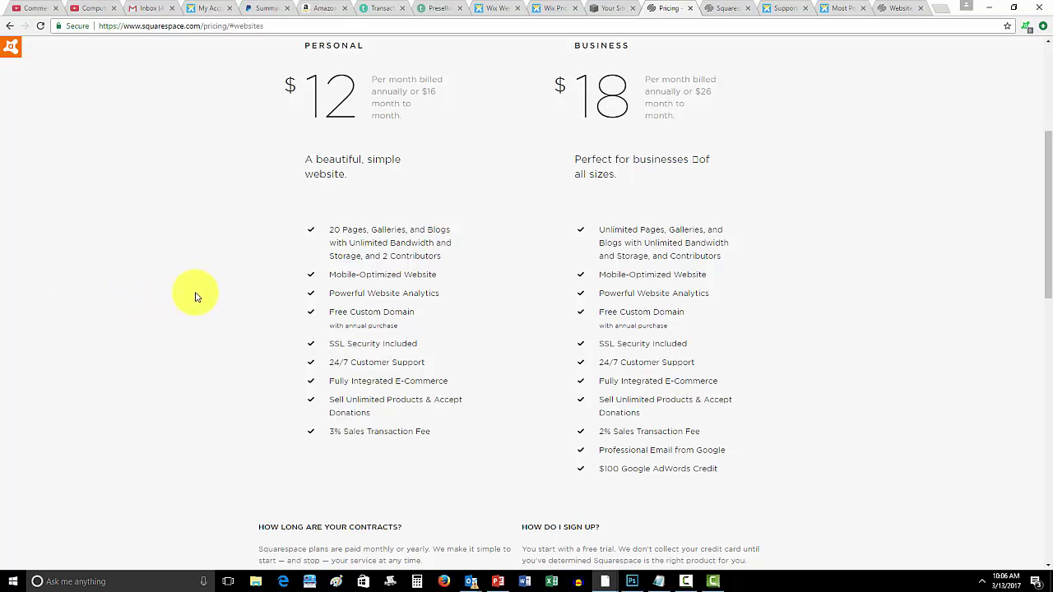
mouse_move(674, 244)
mouse_move(345, 439)
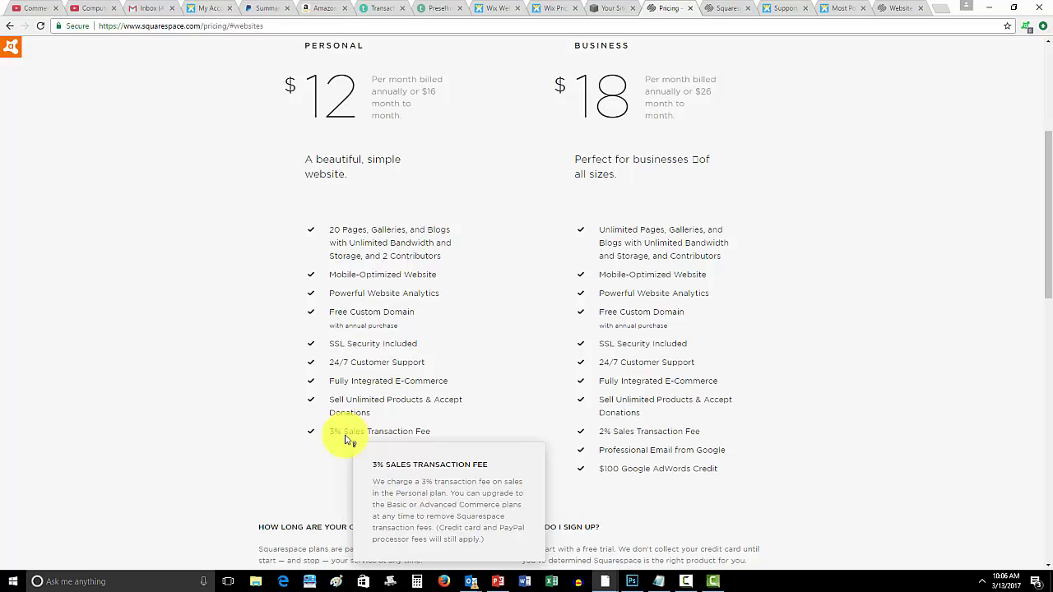
mouse_move(607, 437)
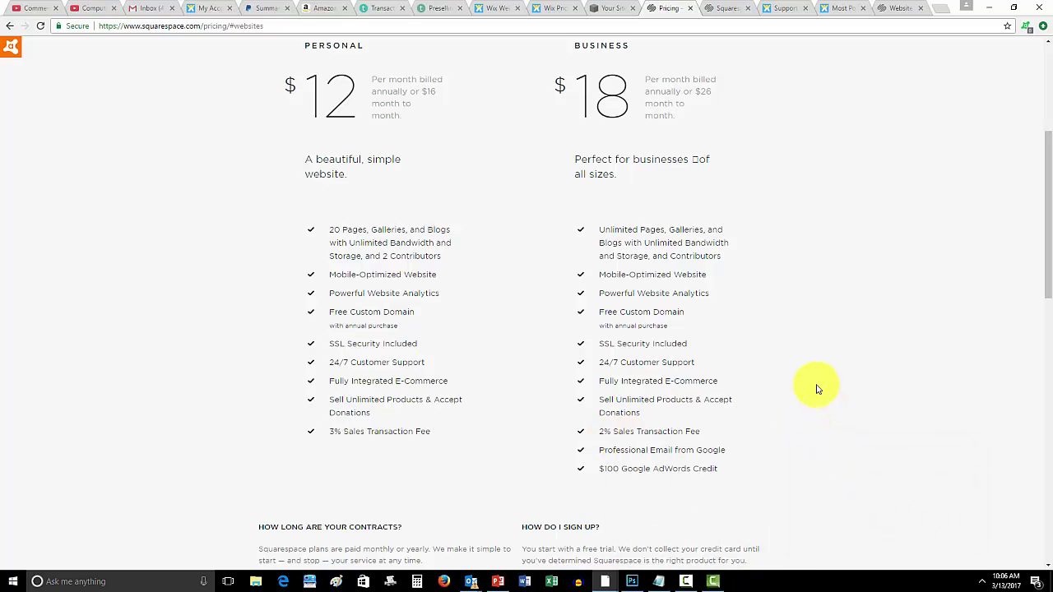
scroll(816, 388, "up", 2)
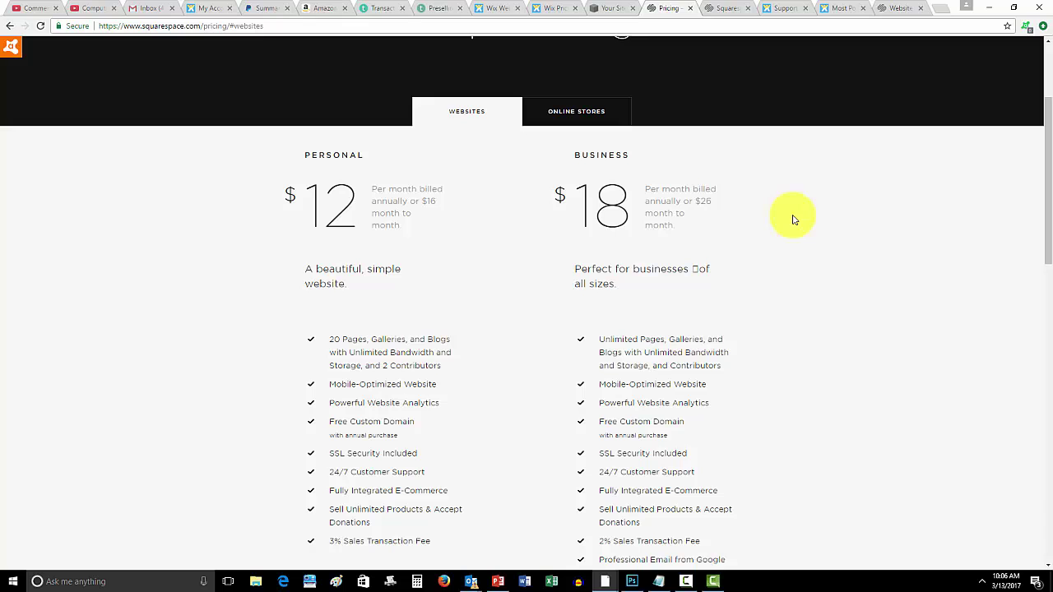
Show the Squarespace online store plans and read their feature descriptions
left_click(578, 108)
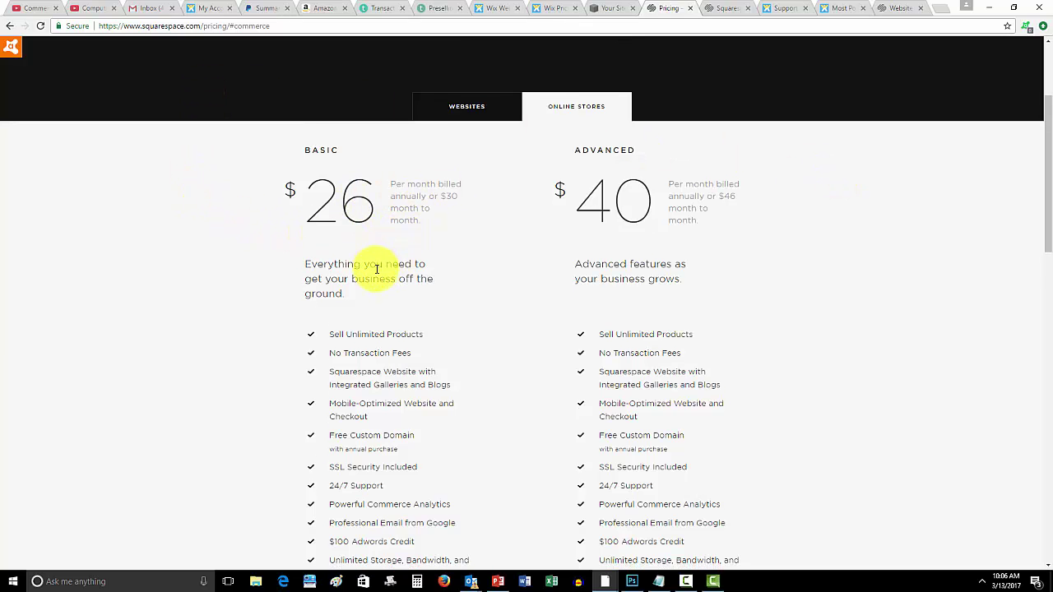
scroll(293, 223, "down", 1)
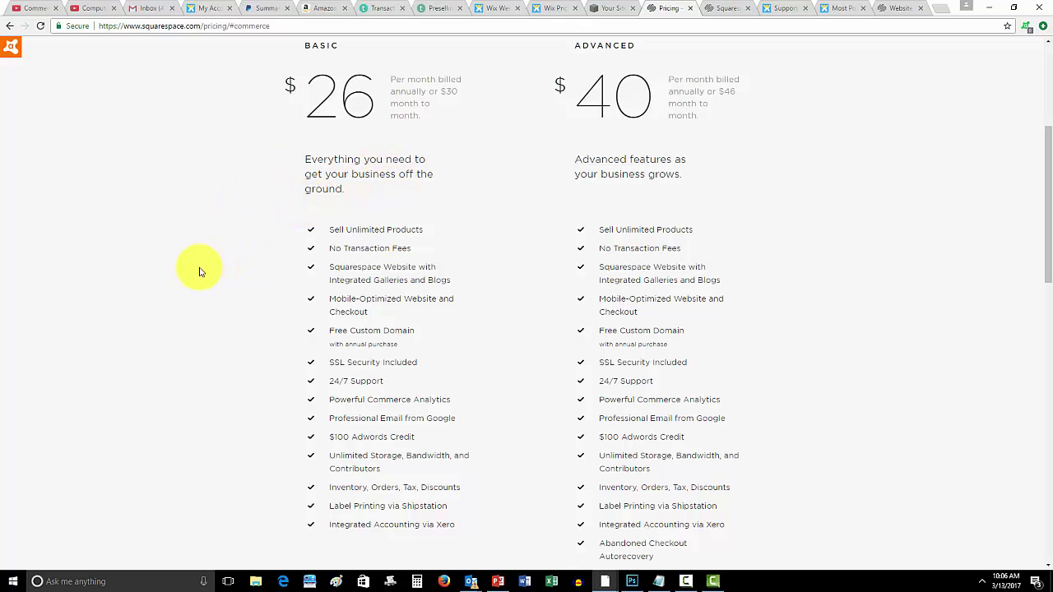
scroll(152, 261, "down", 1)
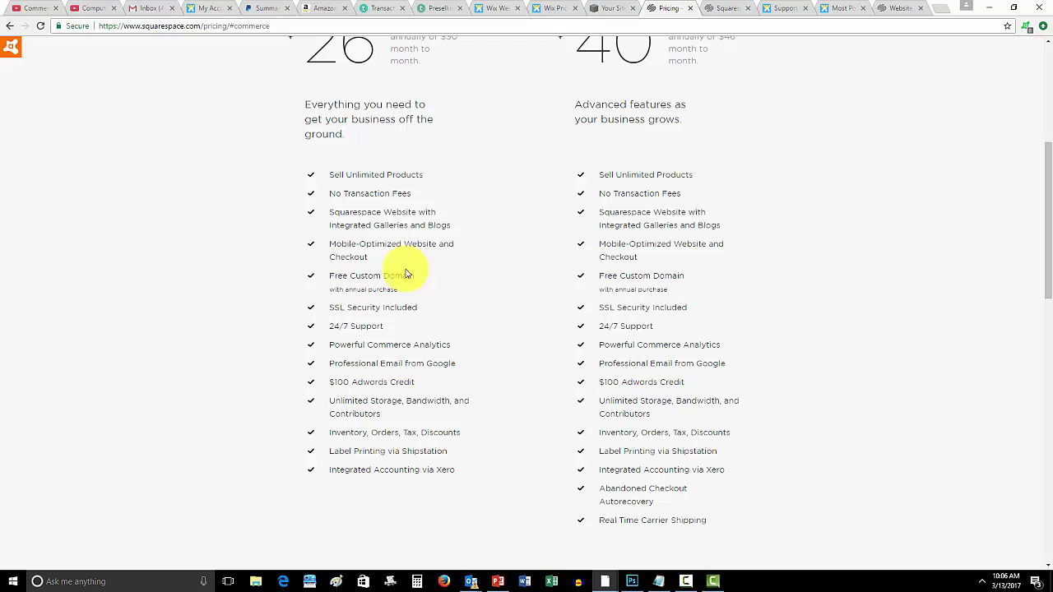
mouse_move(376, 251)
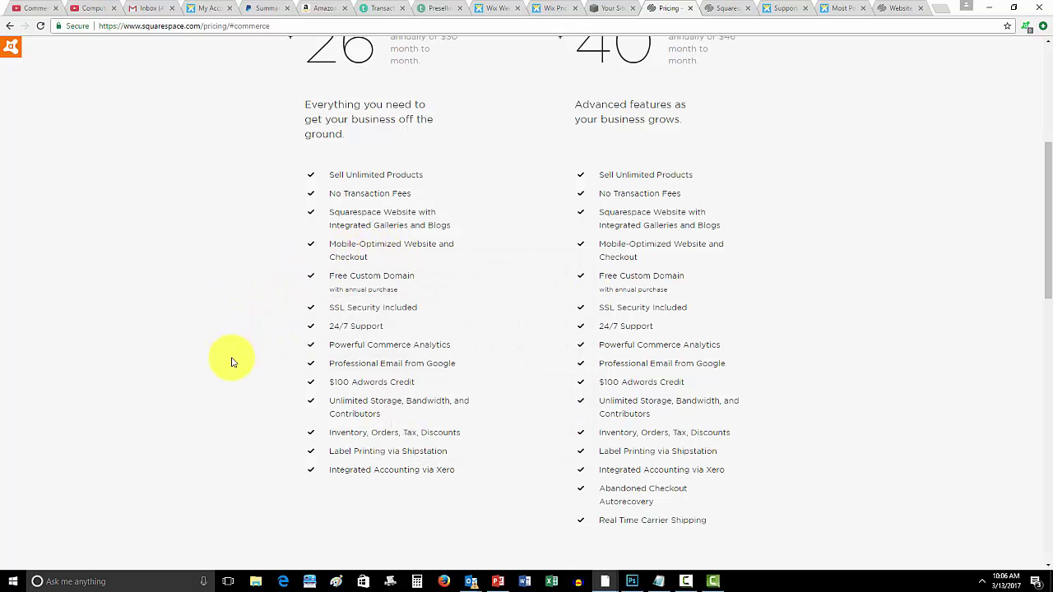
mouse_move(349, 383)
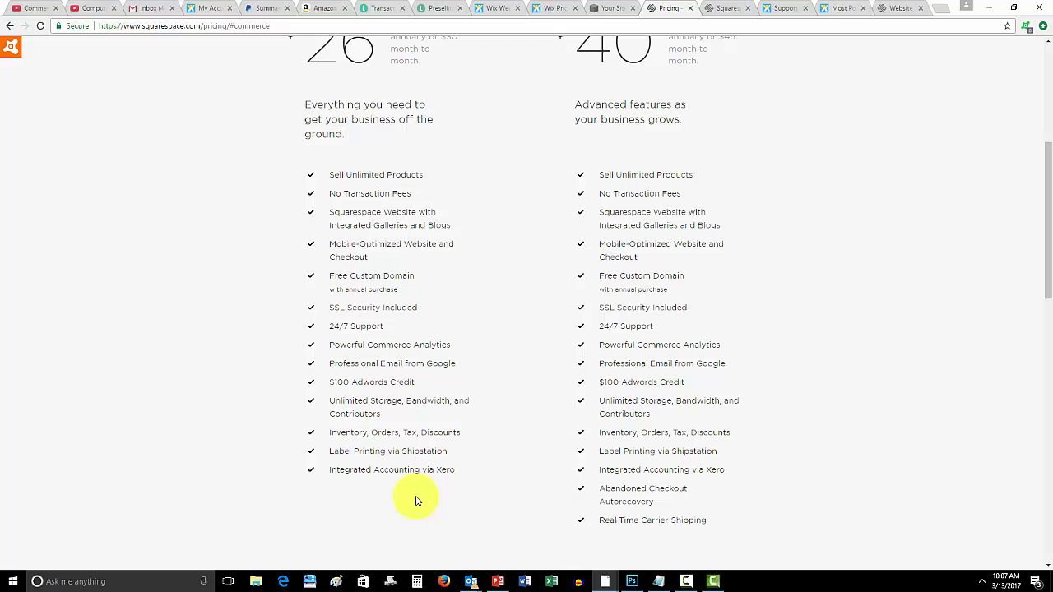
mouse_move(385, 432)
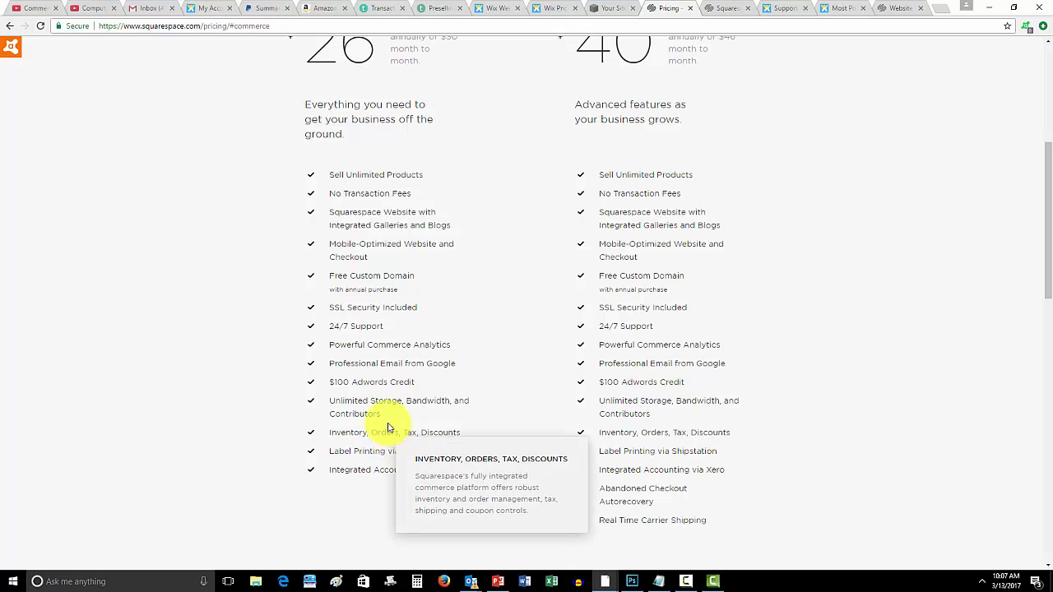
Finish scanning the store plan features, then return to the Websites plans
scroll(618, 230, "up", 2)
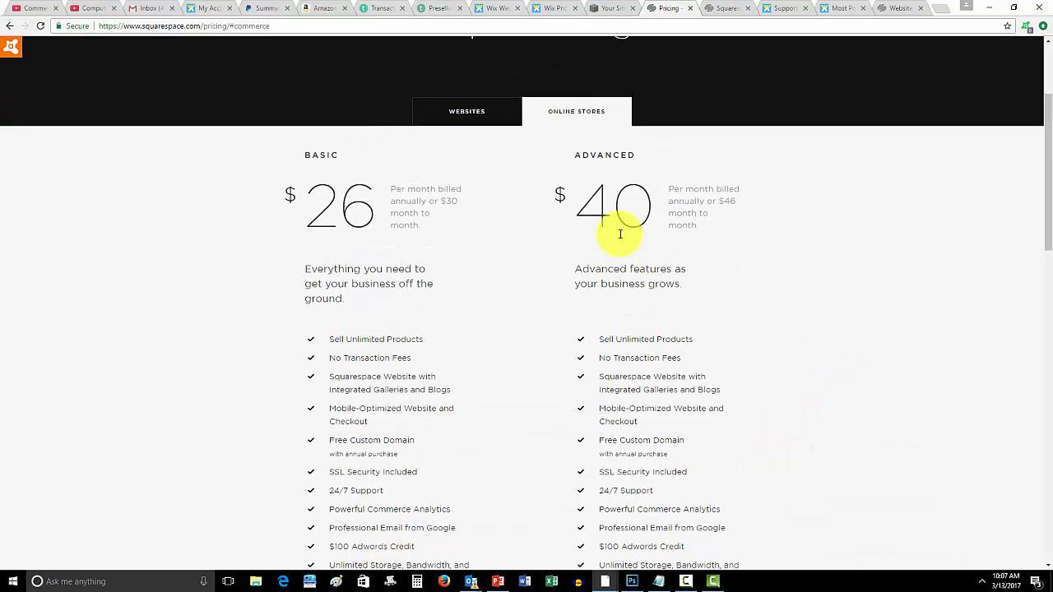
scroll(705, 198, "down", 1)
scroll(706, 198, "down", 2)
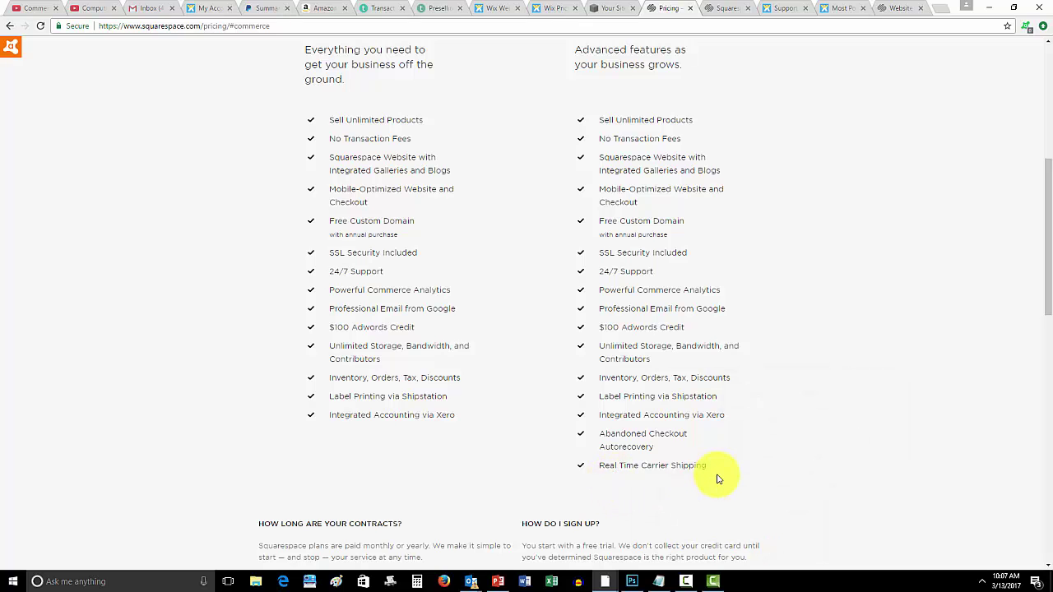
mouse_move(640, 452)
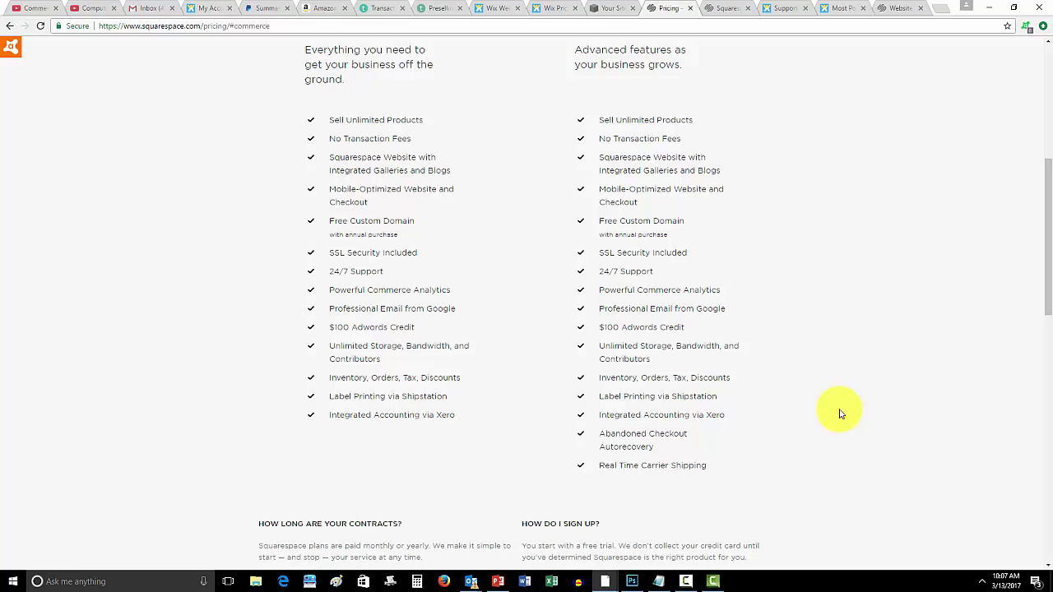
scroll(839, 414, "up", 5)
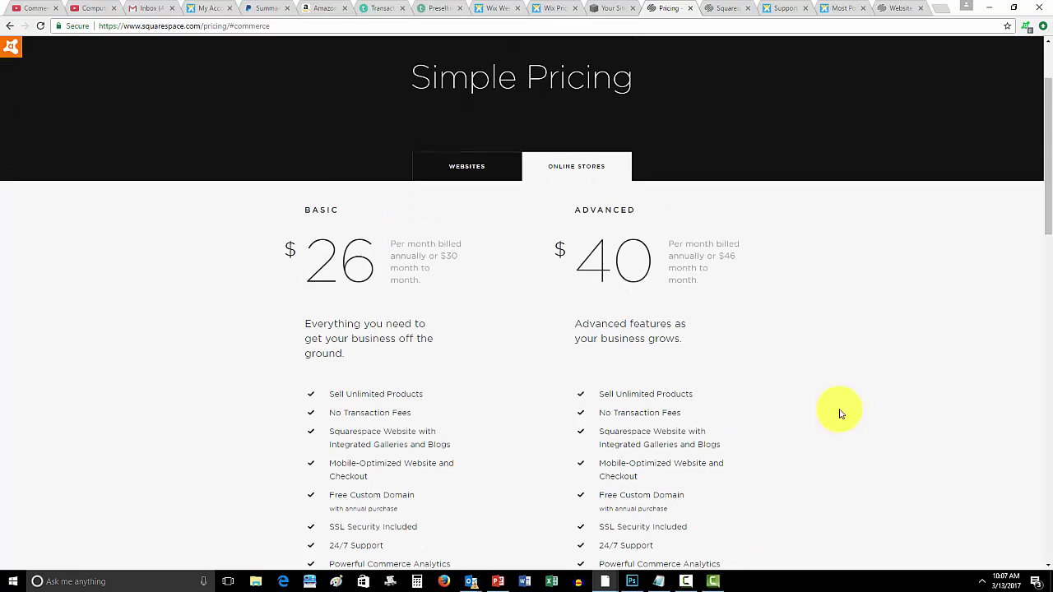
left_click(481, 280)
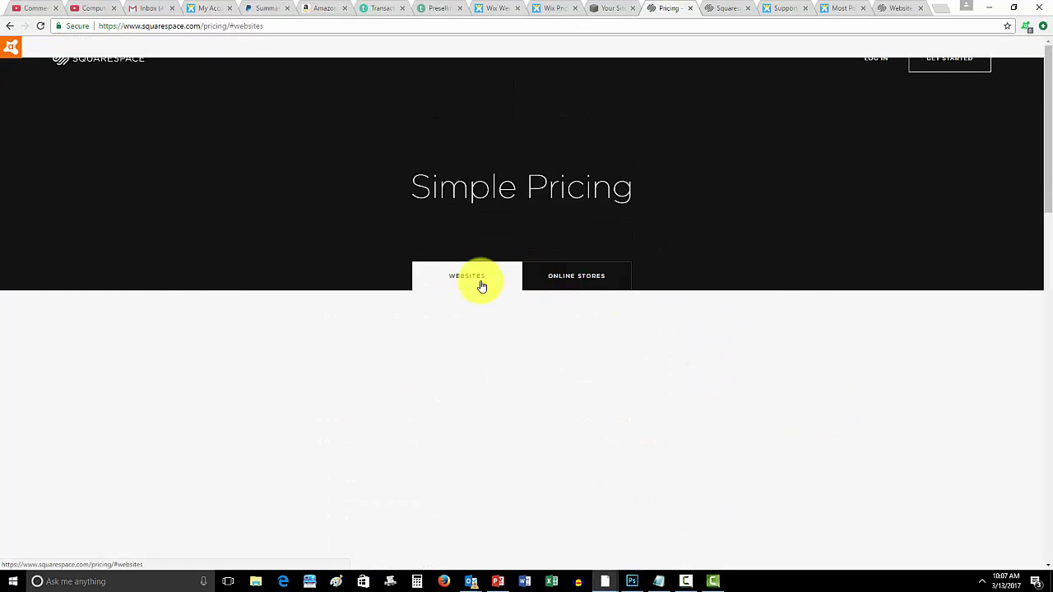
Open Wix Premium Plans and highlight the $5 Connect Domain price and the Wix brand-ads note
left_click(550, 9)
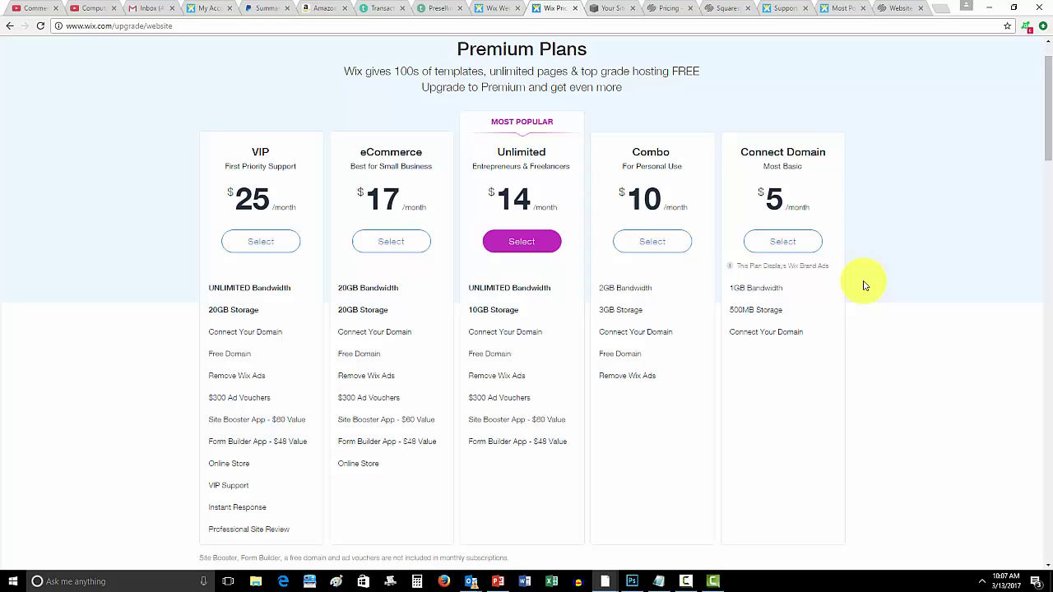
mouse_move(784, 301)
left_click_drag(768, 200, 825, 203)
left_click(860, 248)
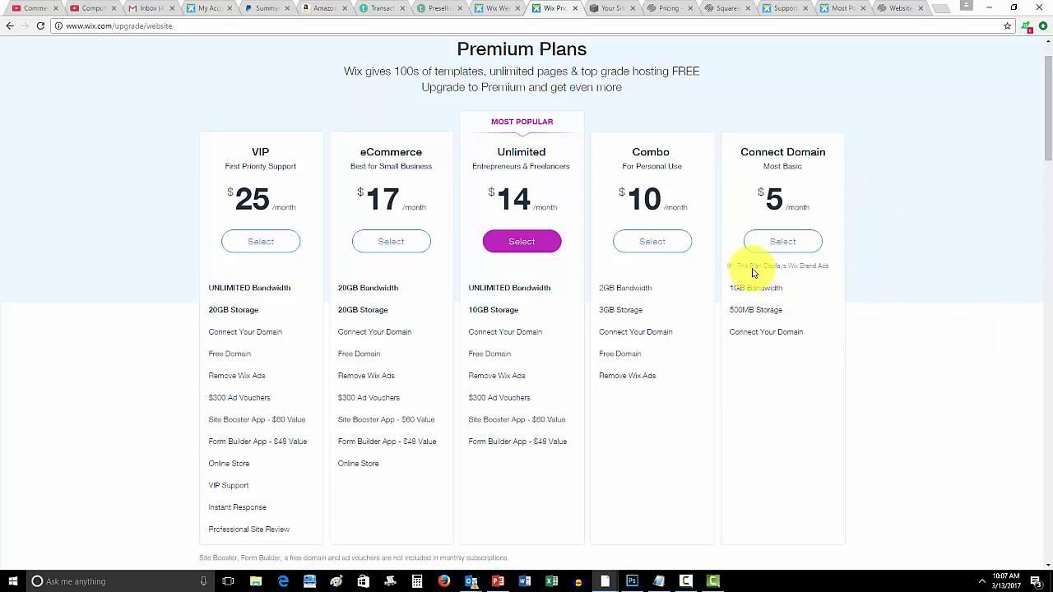
left_click_drag(742, 270, 820, 266)
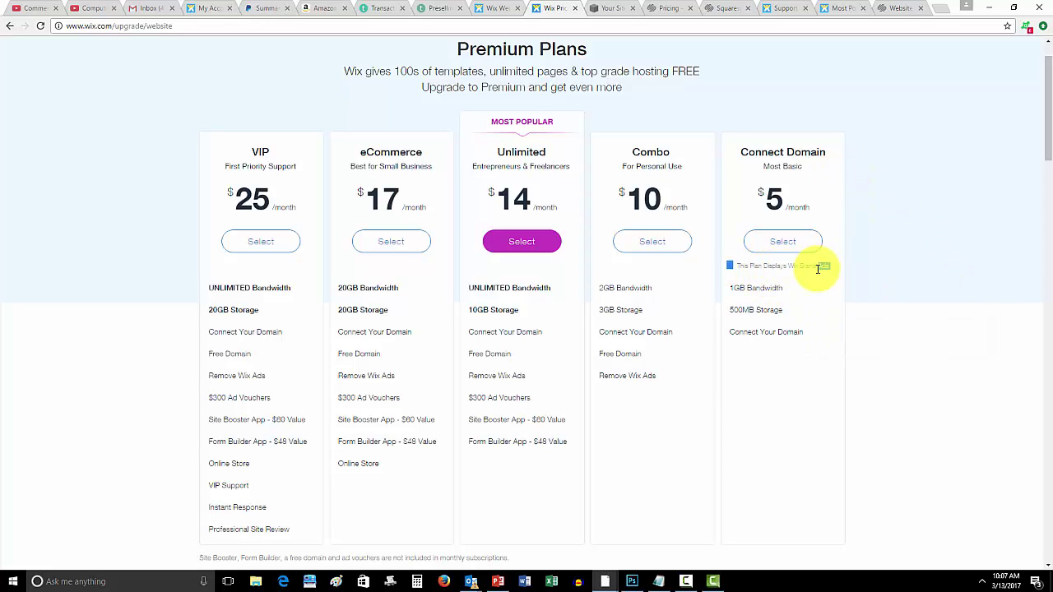
left_click(870, 293)
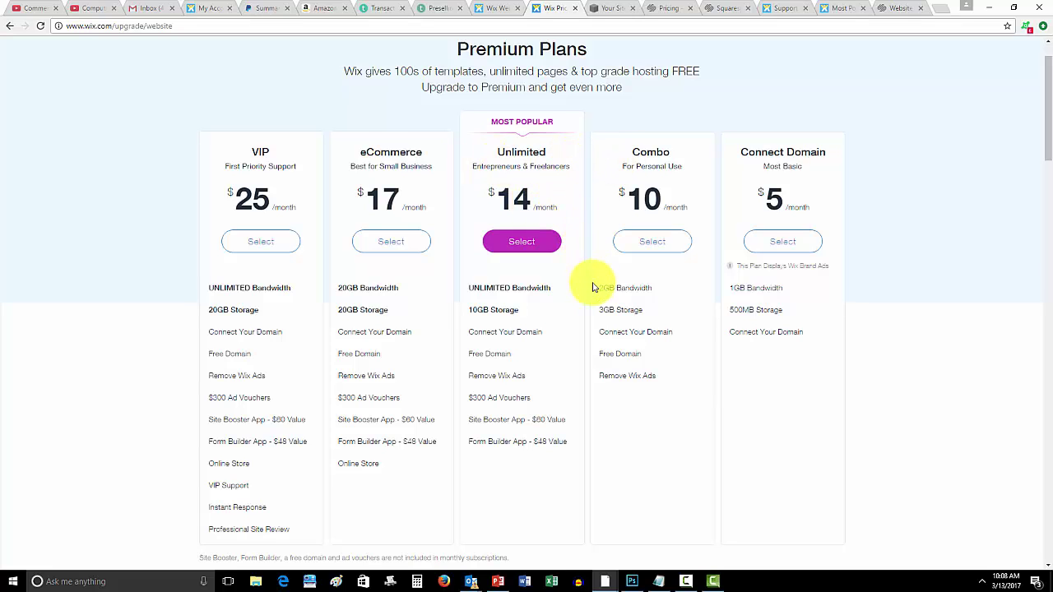
mouse_move(507, 296)
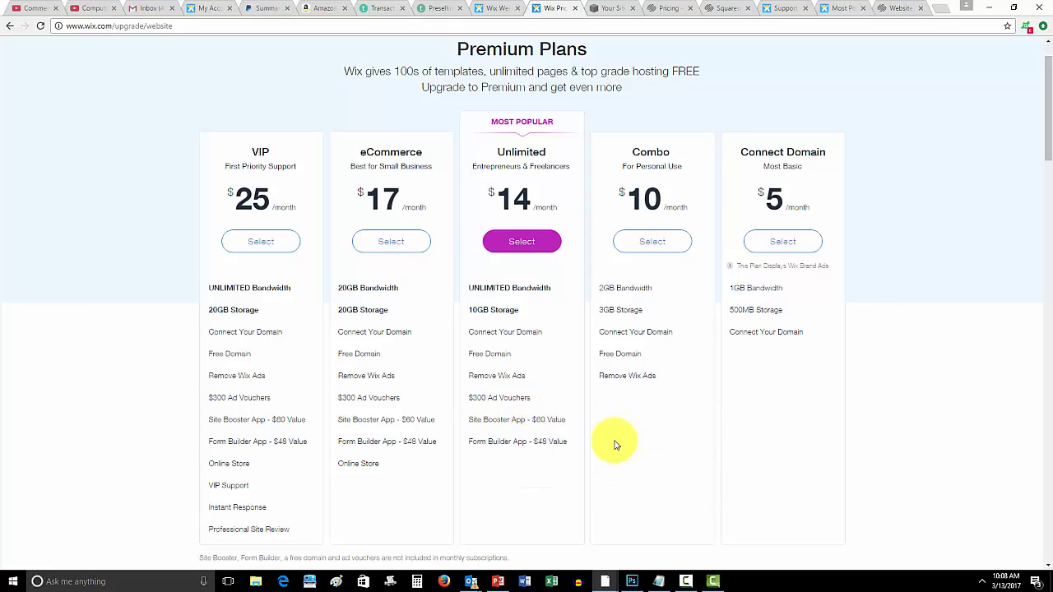
mouse_move(475, 376)
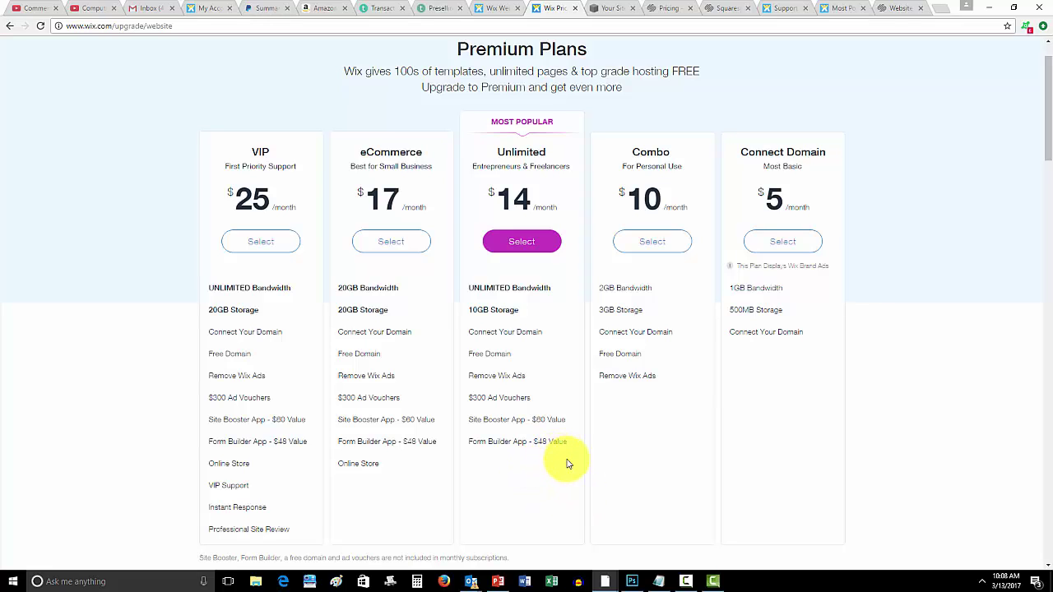
mouse_move(510, 388)
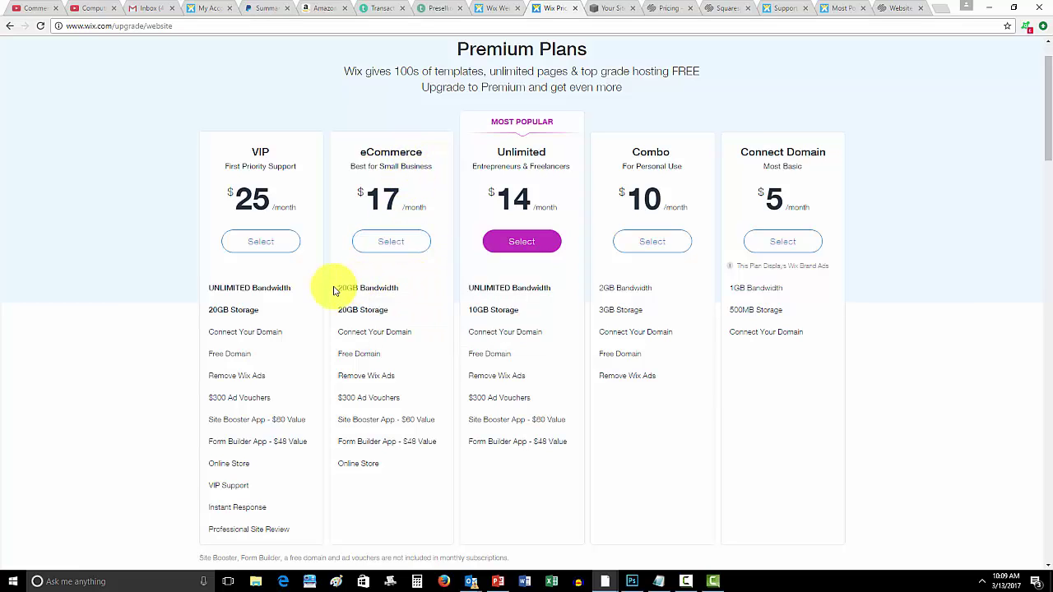
mouse_move(368, 296)
mouse_move(369, 317)
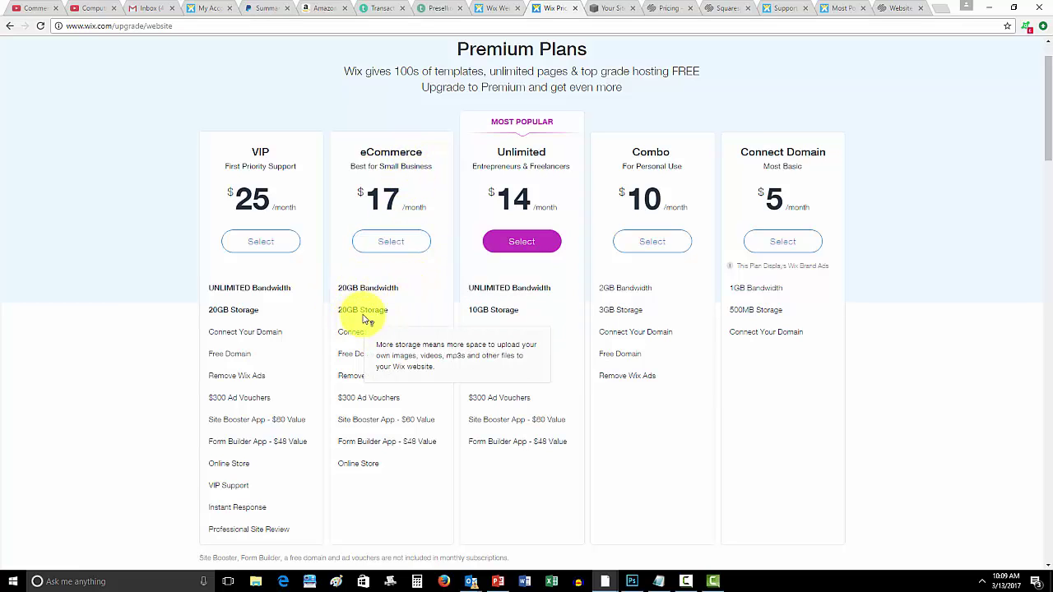
mouse_move(393, 340)
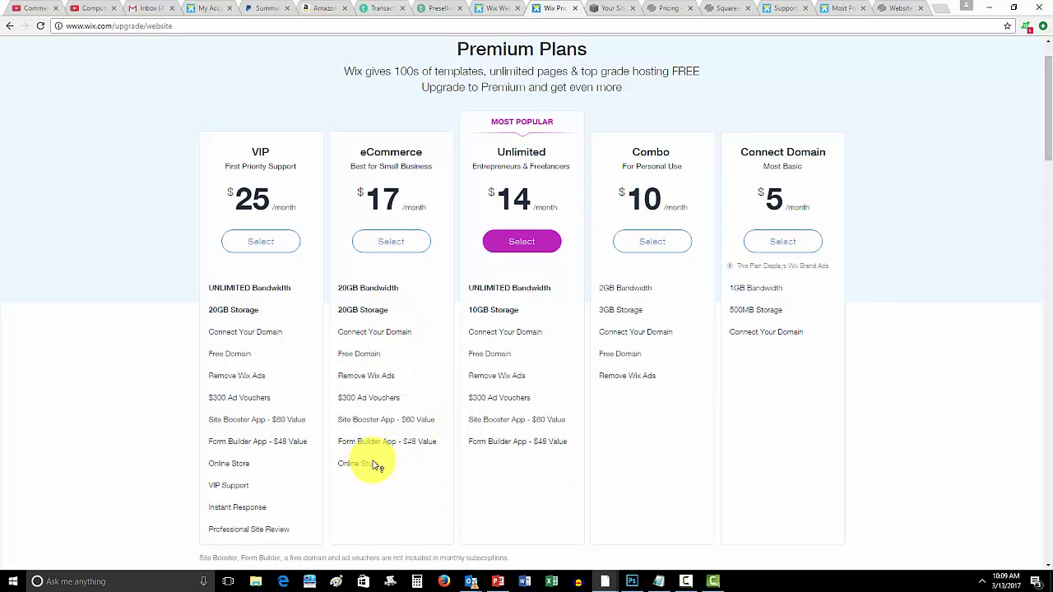
mouse_move(370, 466)
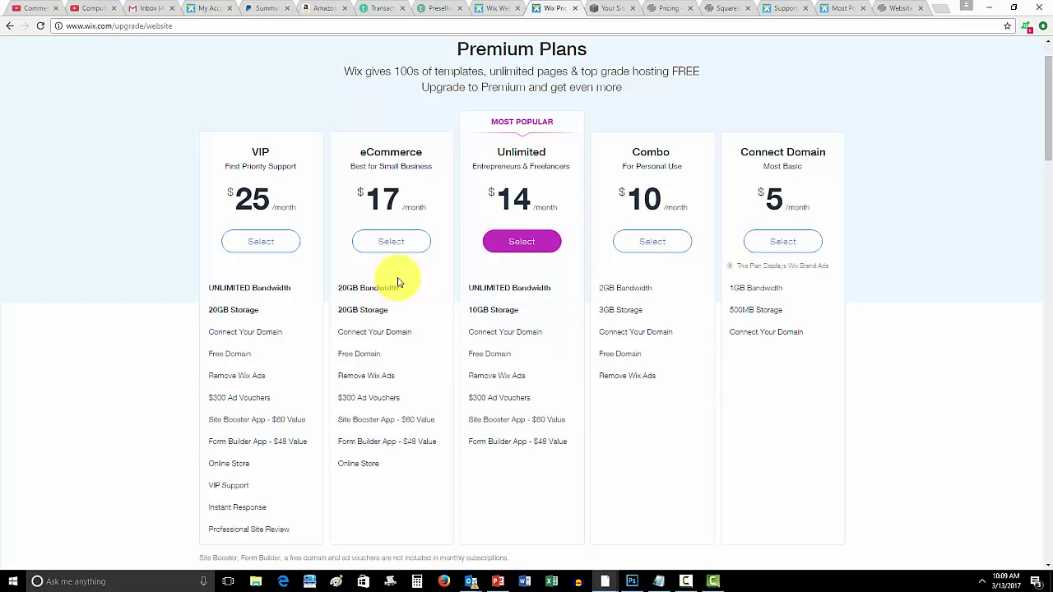
scroll(400, 283, "down", 1)
mouse_move(311, 345)
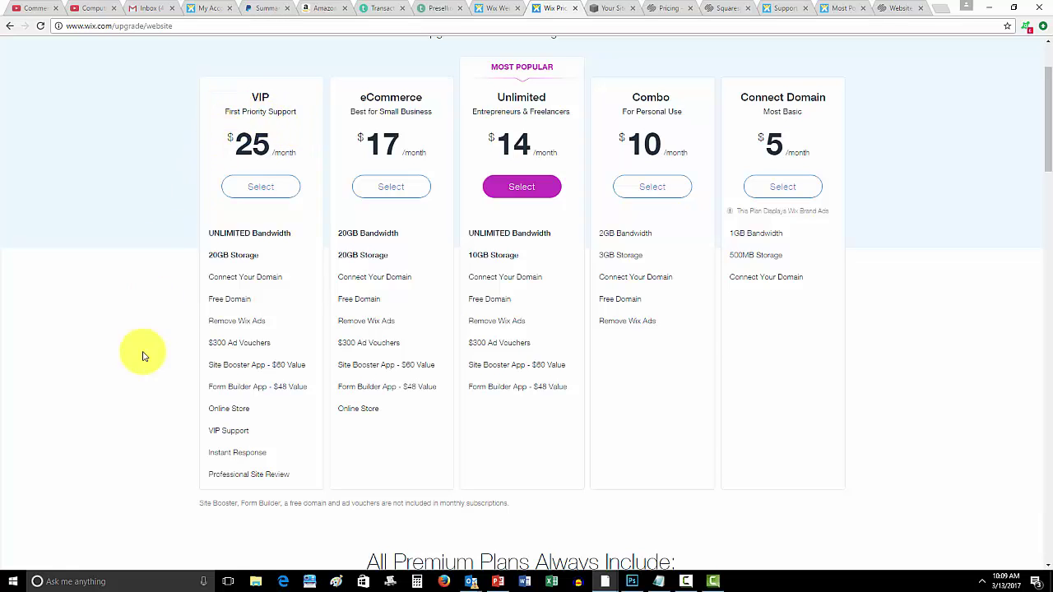
mouse_move(238, 451)
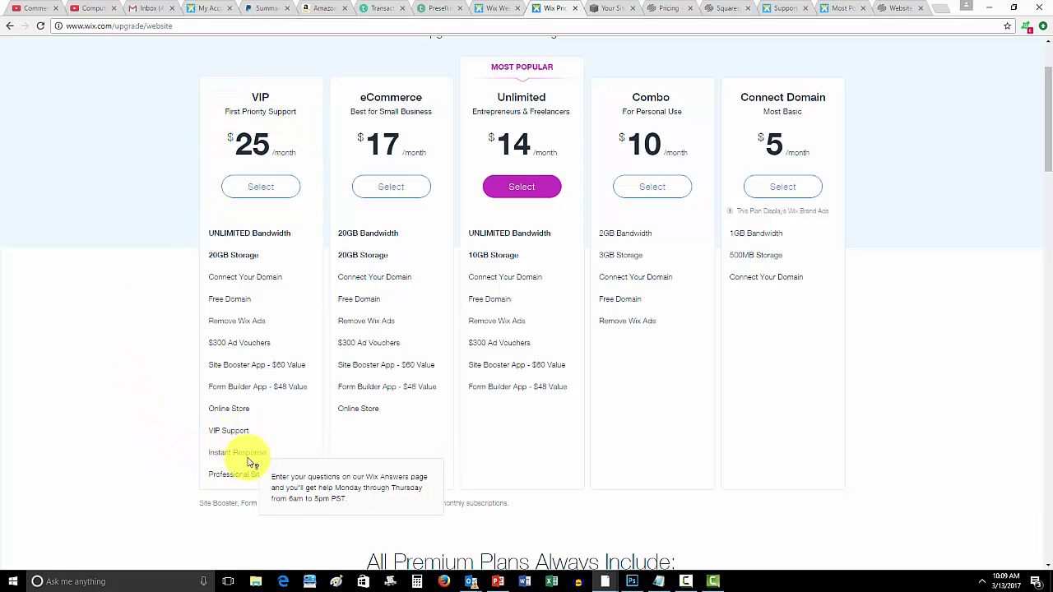
mouse_move(229, 483)
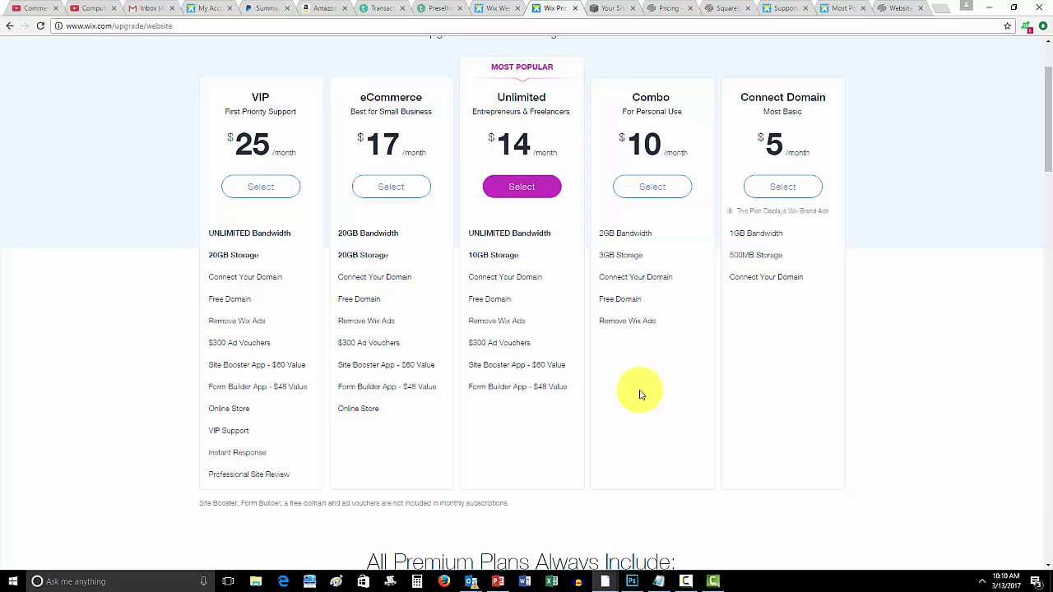
scroll(916, 358, "up", 2)
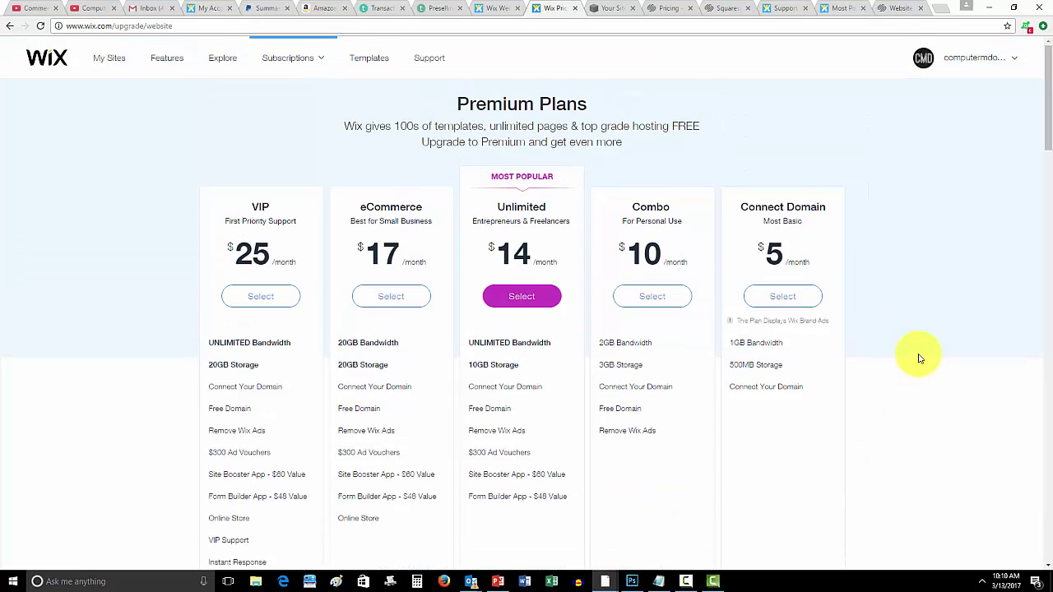
Return to the Wix Editor and load the HOME page with its pre-order video and countdown
left_click(481, 6)
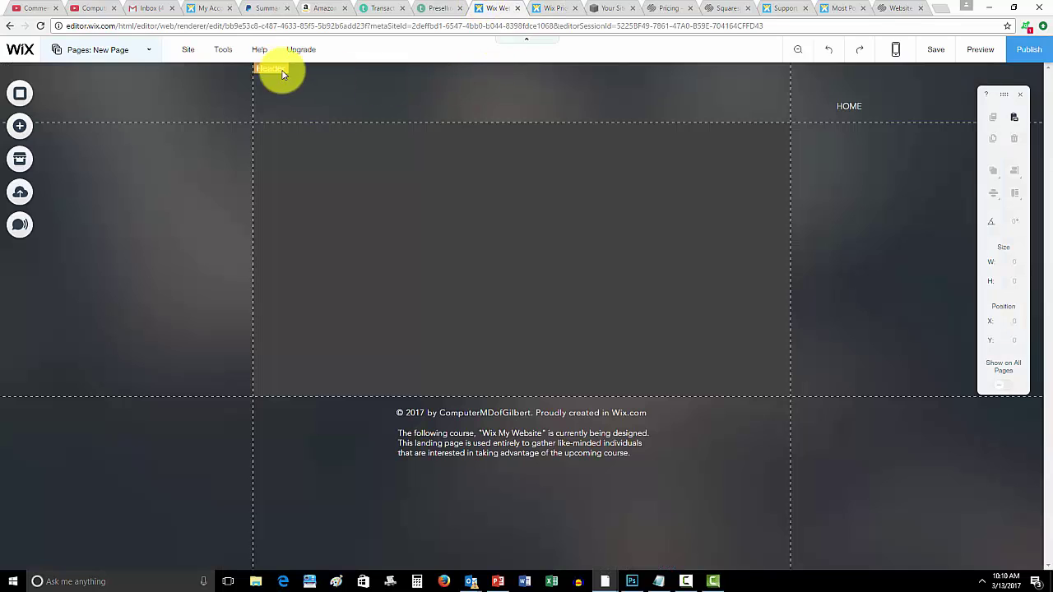
left_click(104, 47)
left_click(123, 158)
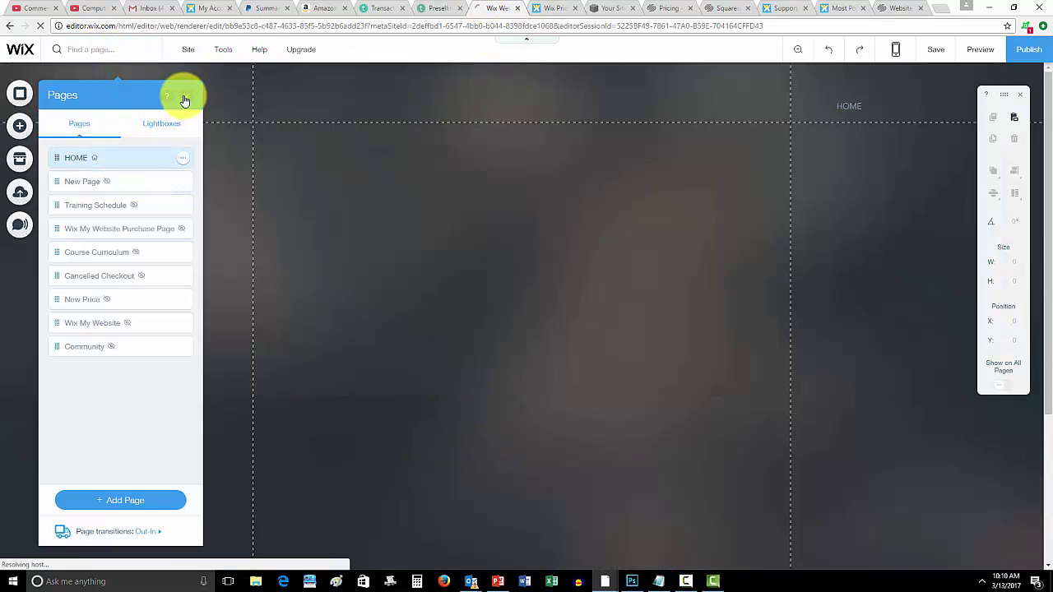
left_click(185, 97)
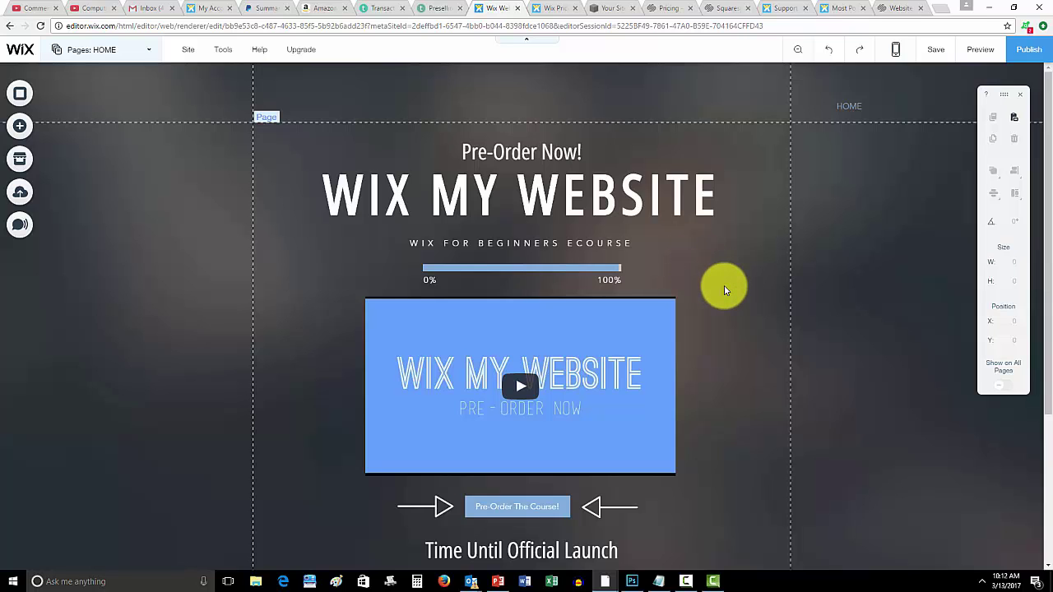
scroll(724, 286, "down", 1)
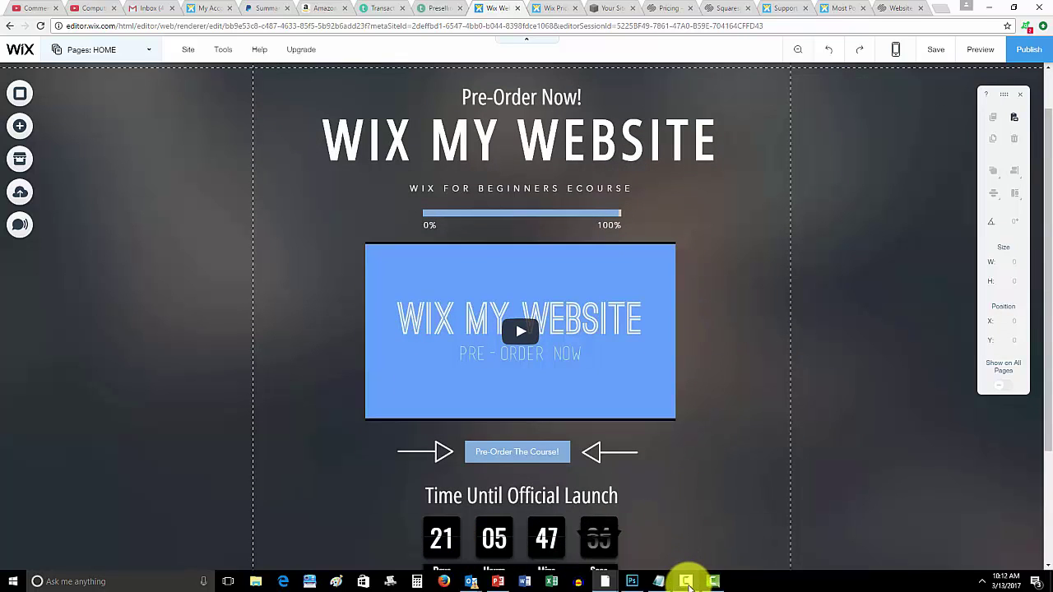